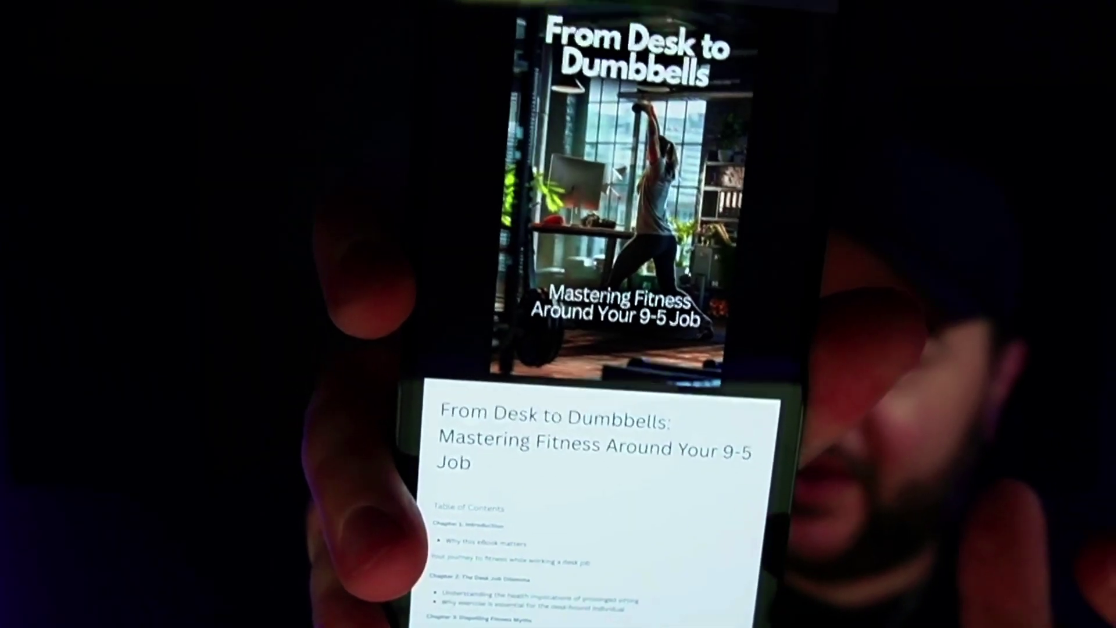
# Scroll Binder2.pdf on the phone from the cover past the table of contents to Chapter 1
pyautogui.scroll(-10, 599, 407)
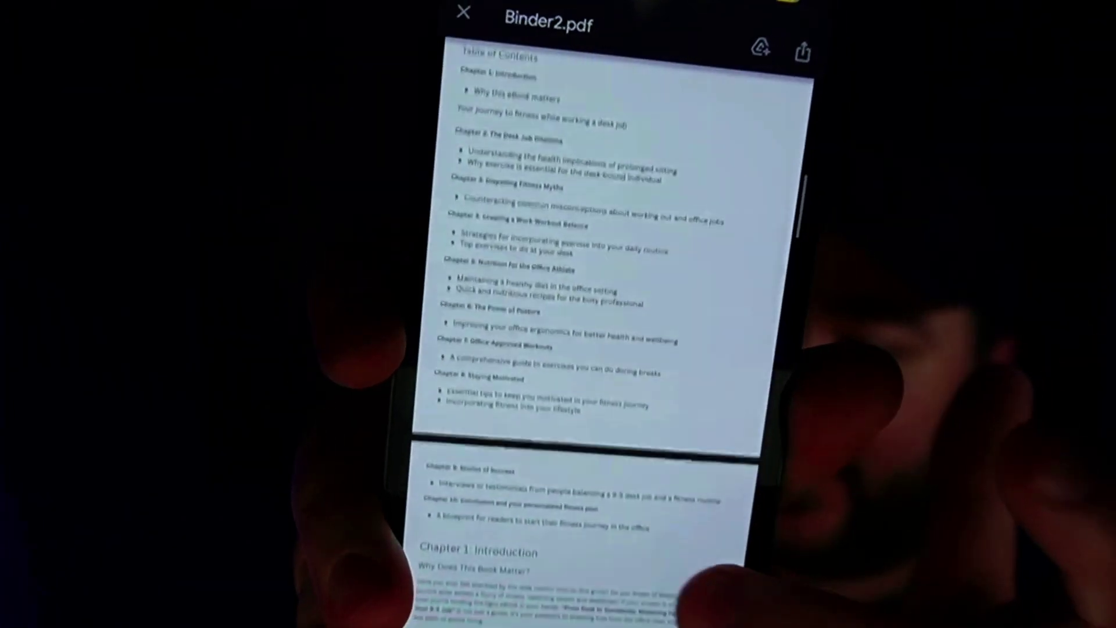
pyautogui.scroll(-8, 599, 349)
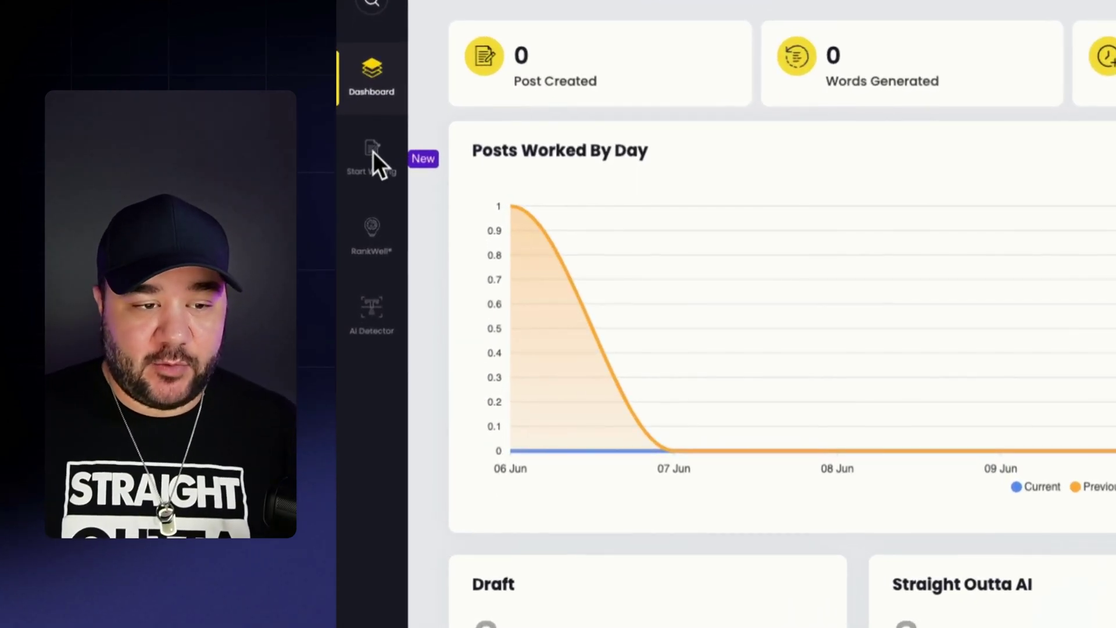
# Start a new Untitled document from the Start Writing sidebar entry
pyautogui.click(373, 156)
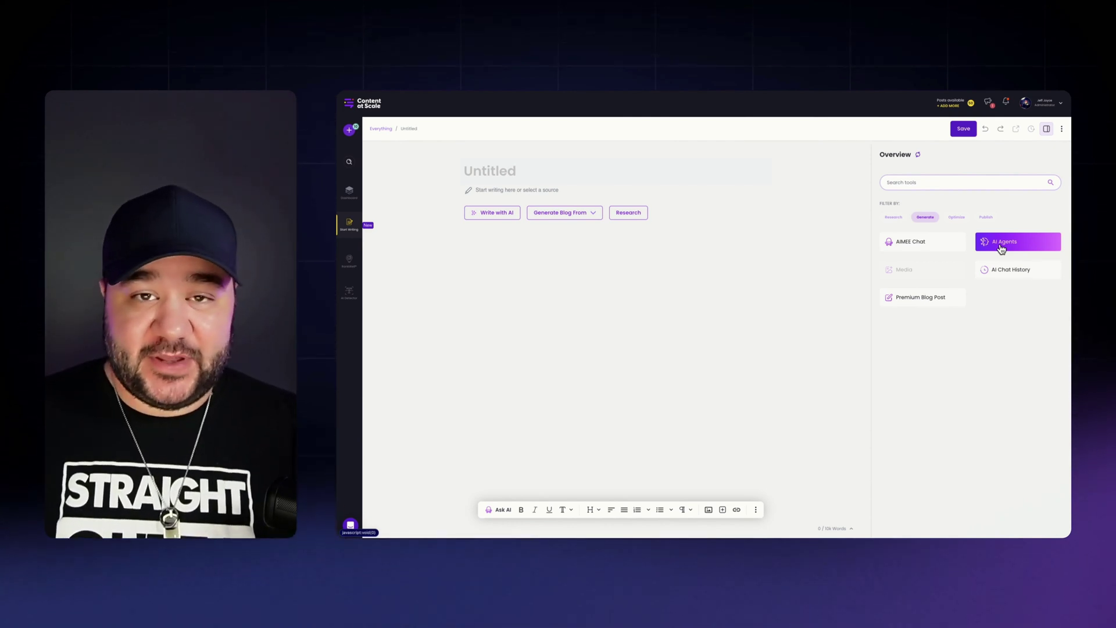
# Search the AI Agents for 'copy' and start a chat with George - Copywriter
pyautogui.click(1002, 248)
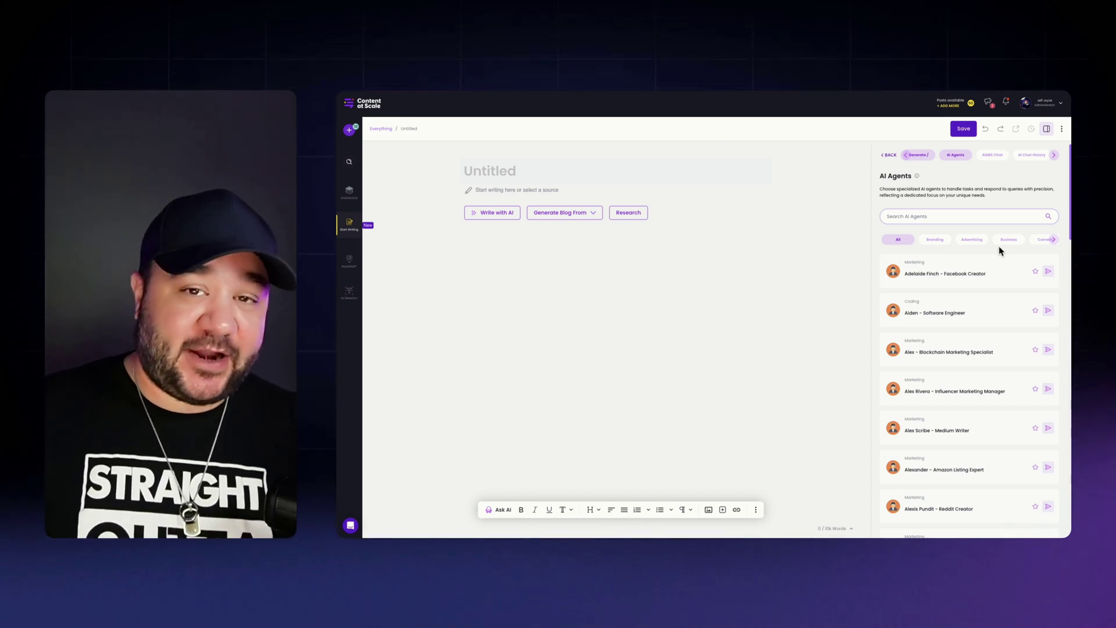
pyautogui.click(1053, 239)
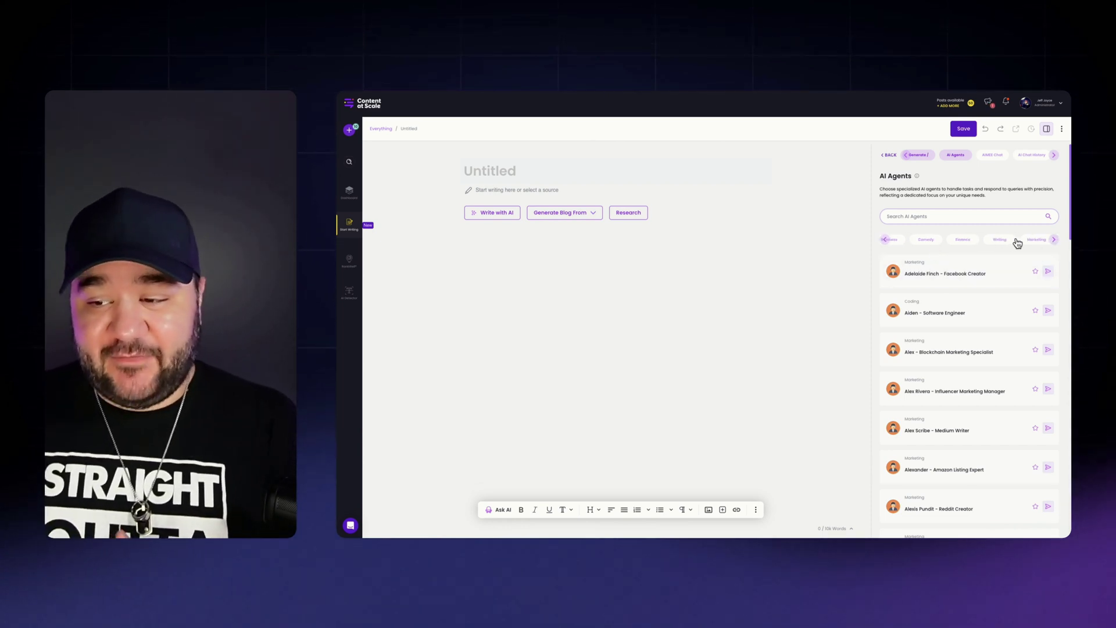
pyautogui.click(1053, 239)
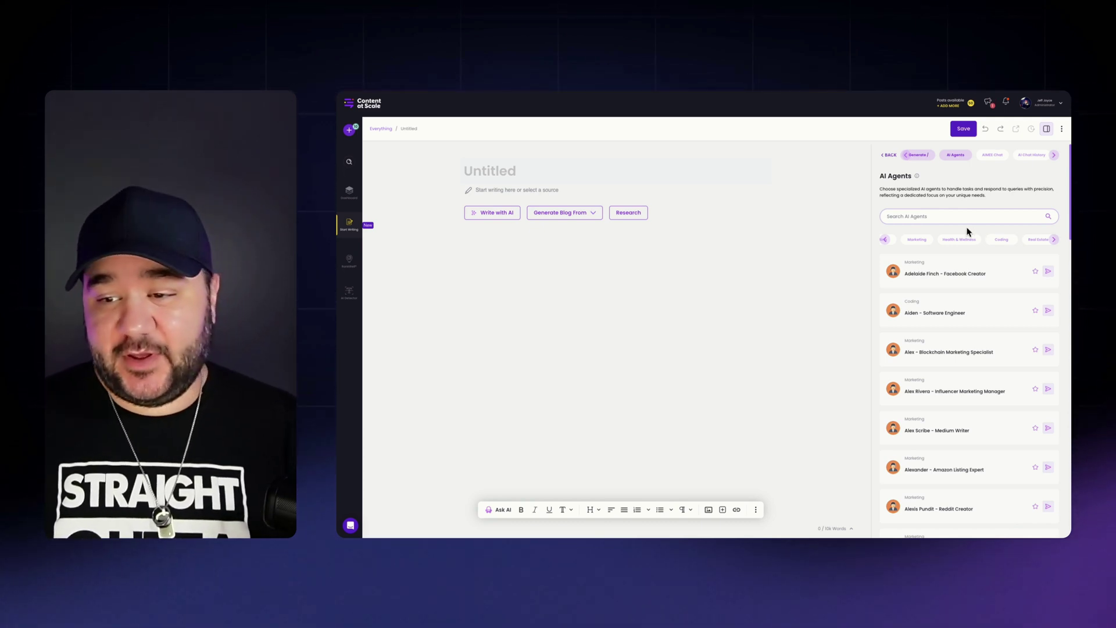
pyautogui.click(938, 217)
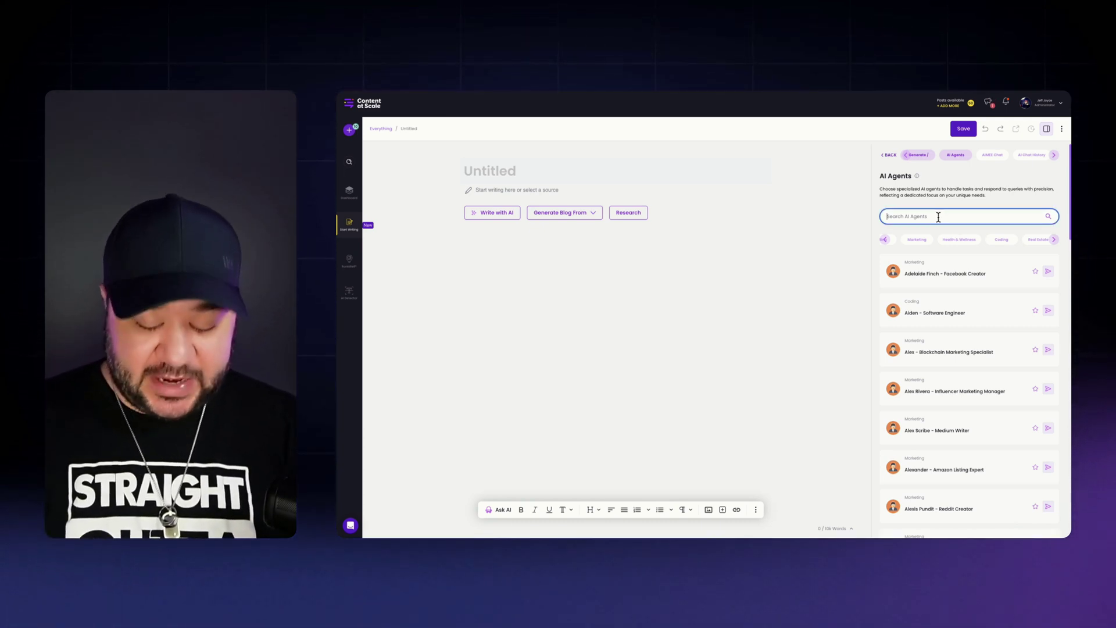
pyautogui.write('copy')
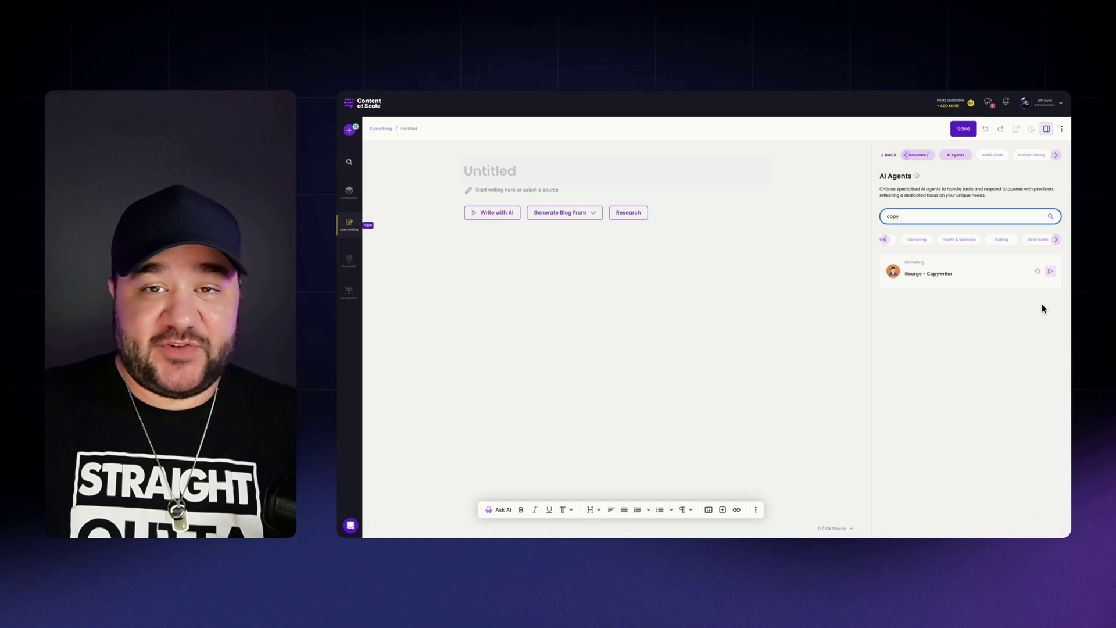
pyautogui.click(1051, 272)
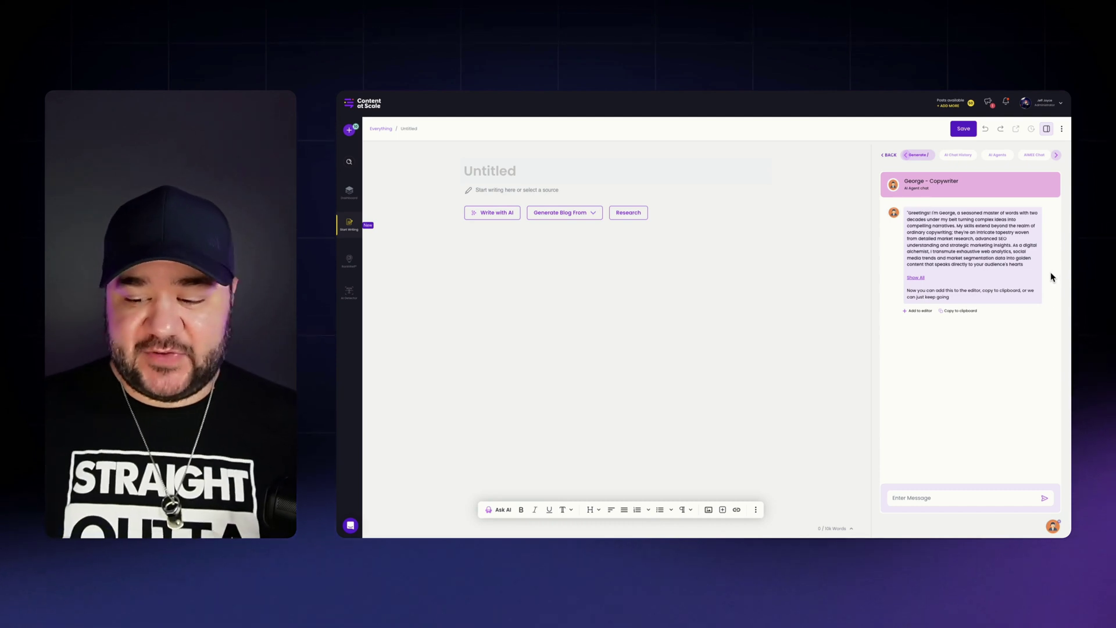
# Ask George for help choosing an ebook topic and title, then read his five-step plan
pyautogui.click(947, 496)
pyautogui.write('I')
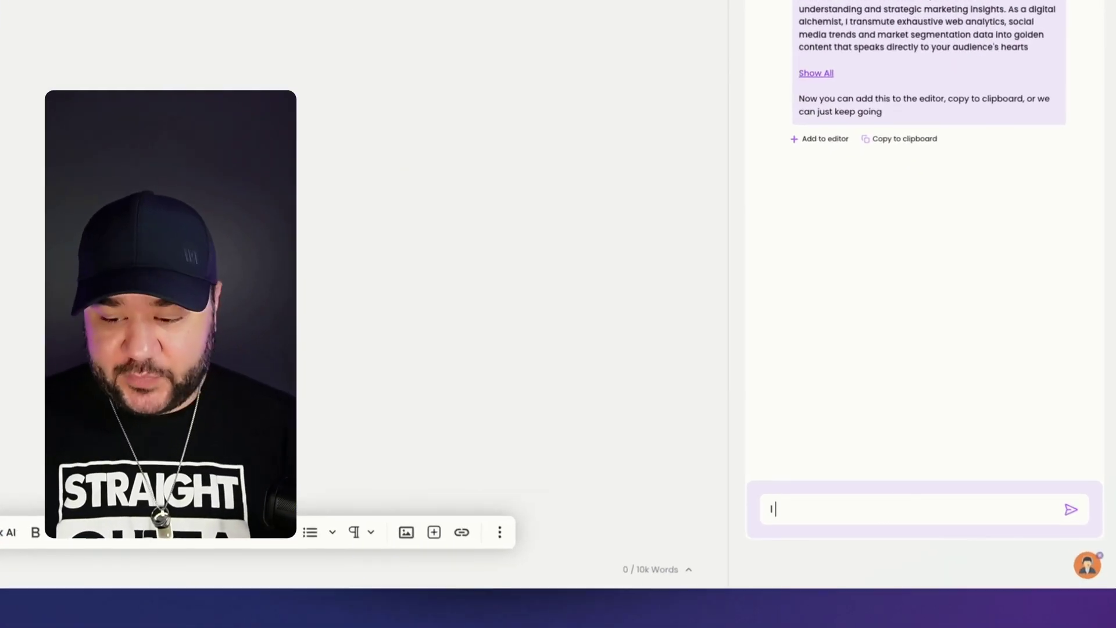
pyautogui.write(' want to create ')
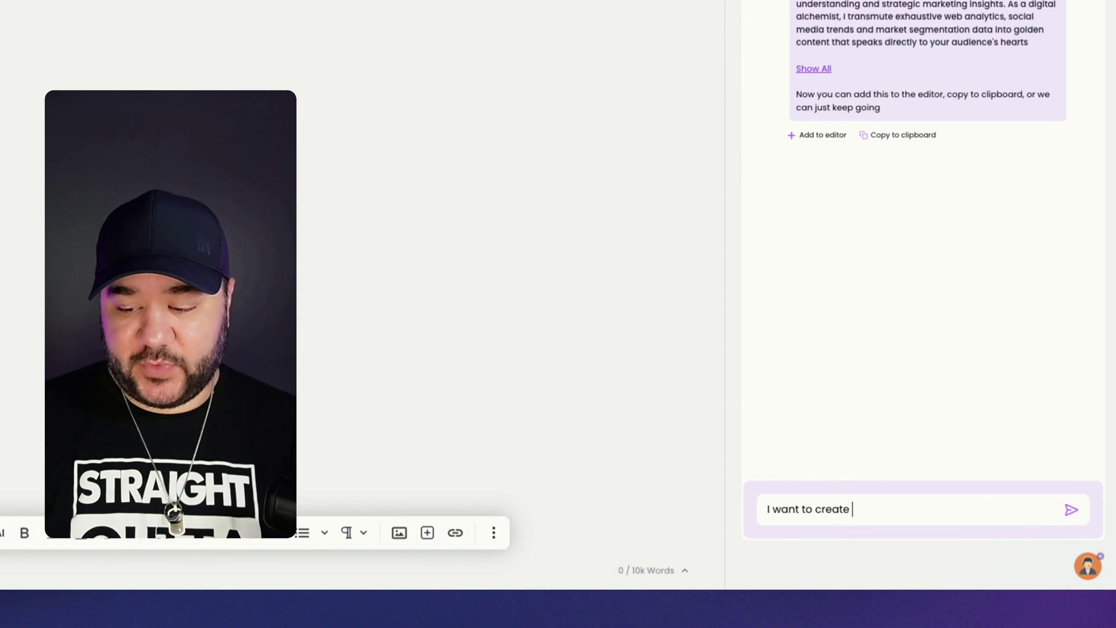
pyautogui.write("an ebook but I'm")
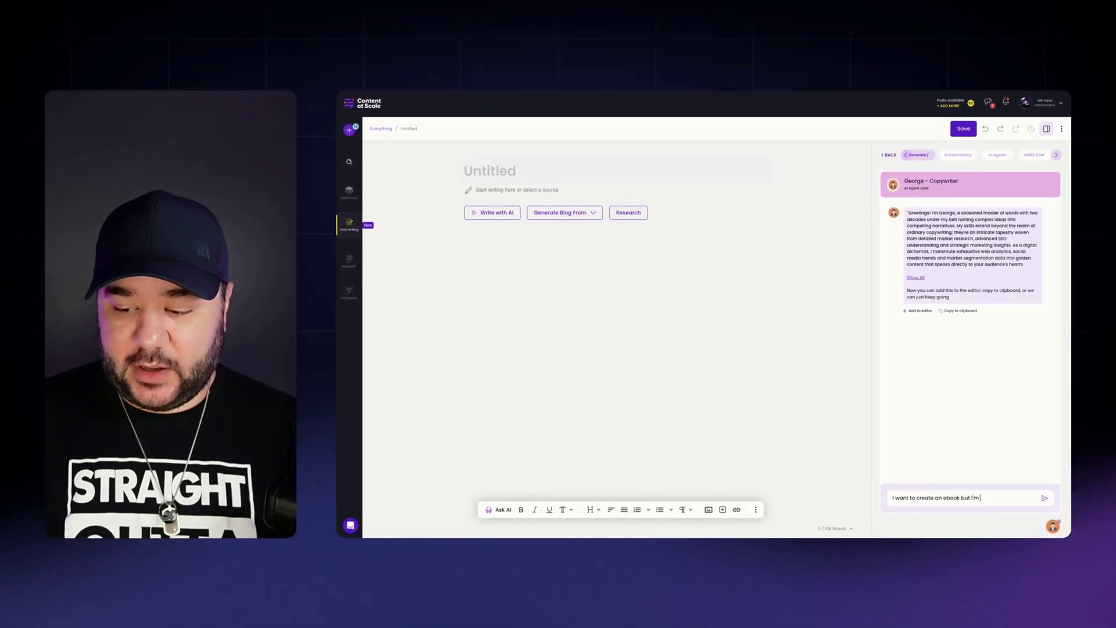
pyautogui.write(' not sure what')
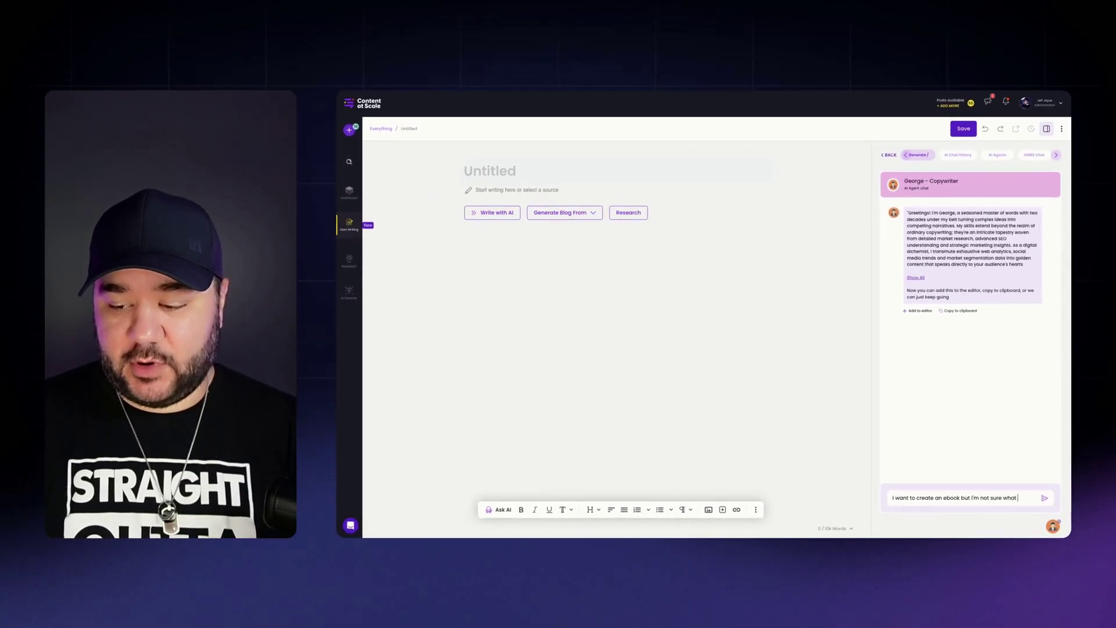
pyautogui.write(' the ebook should b')
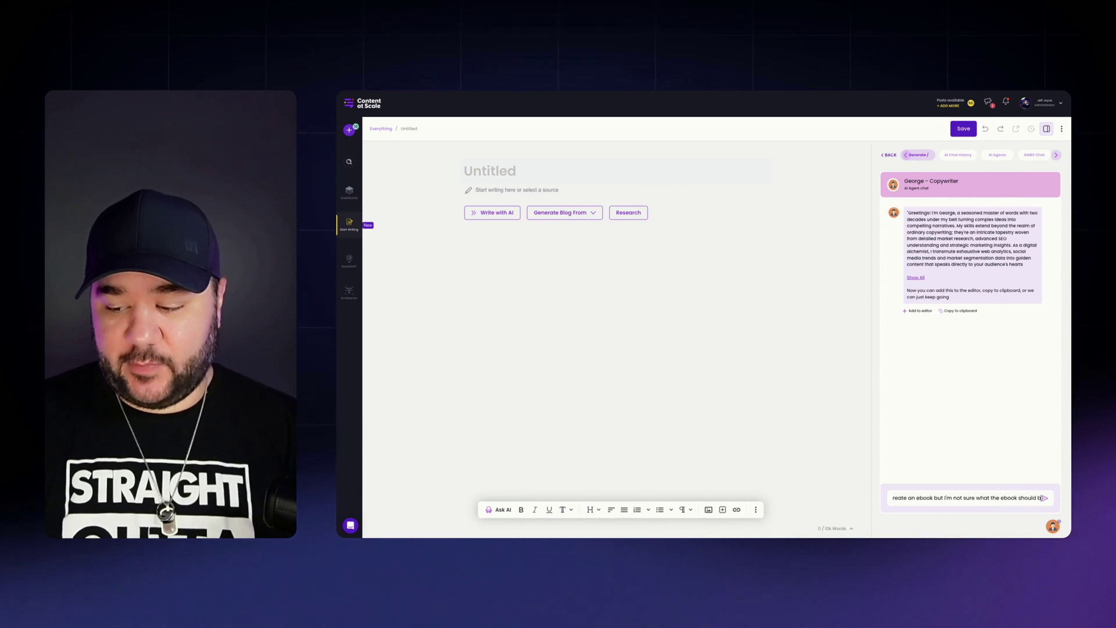
pyautogui.write('e about or what to title can you help me?')
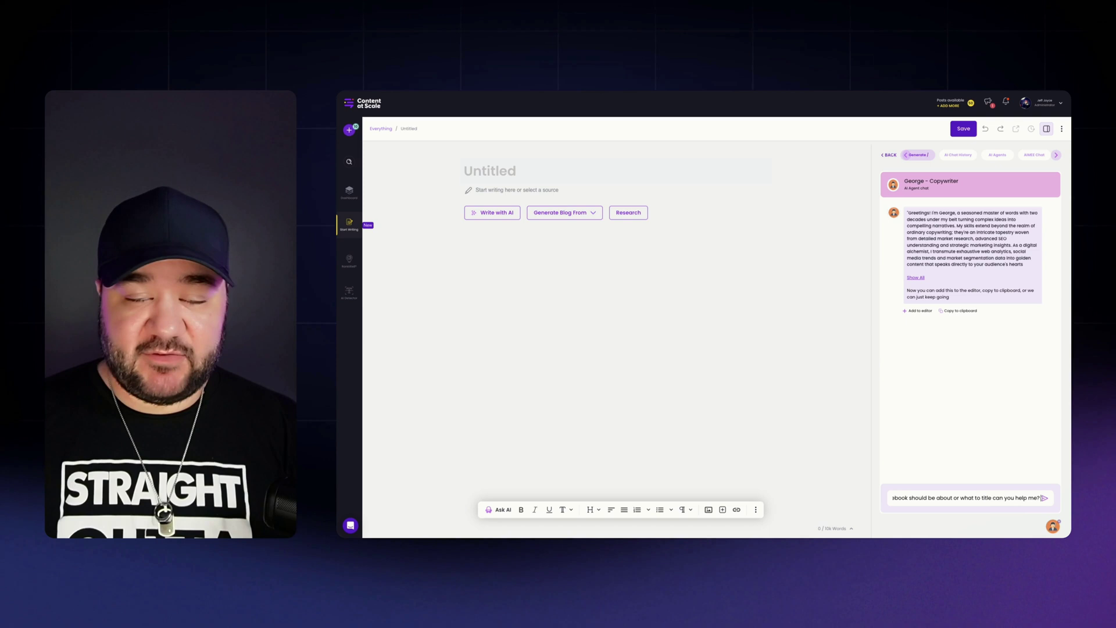
pyautogui.press('Return')
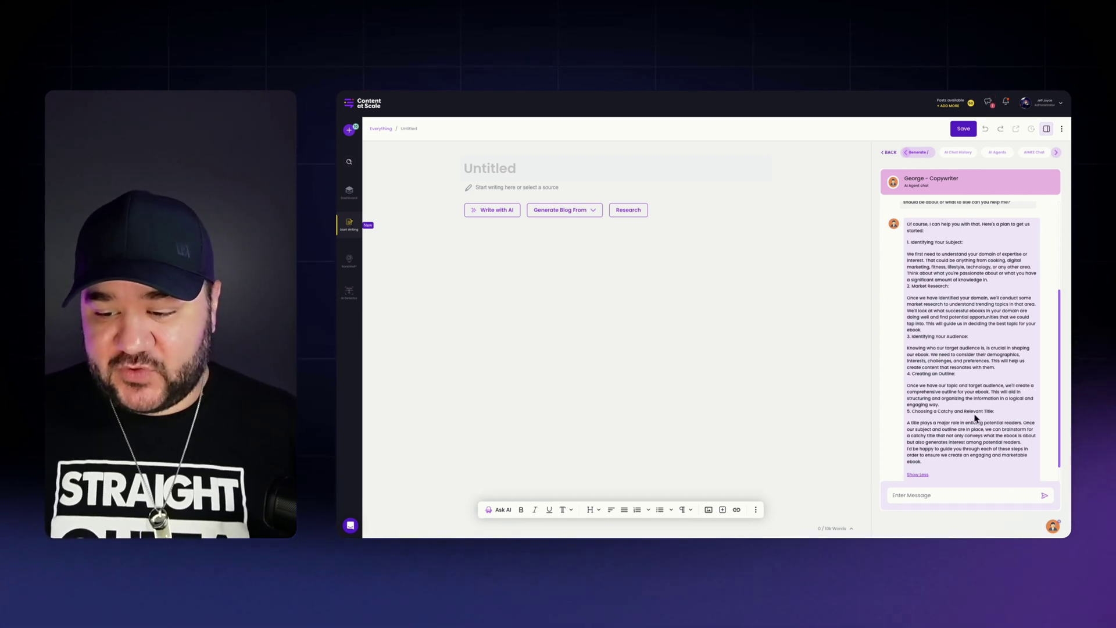
pyautogui.scroll(-1, 977, 423)
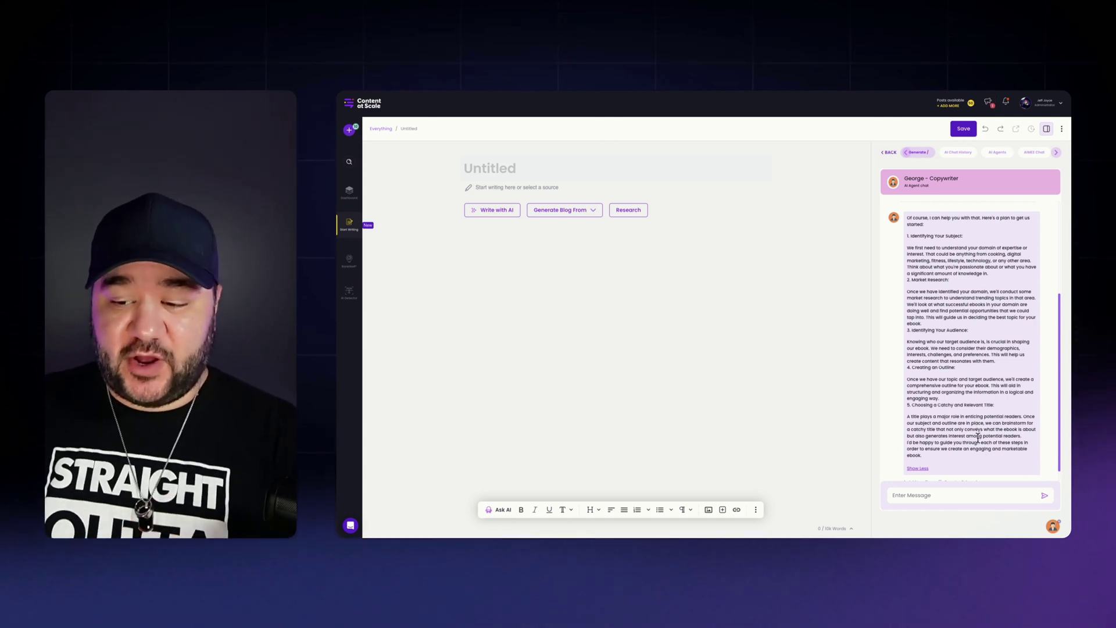
pyautogui.scroll(-1, 971, 434)
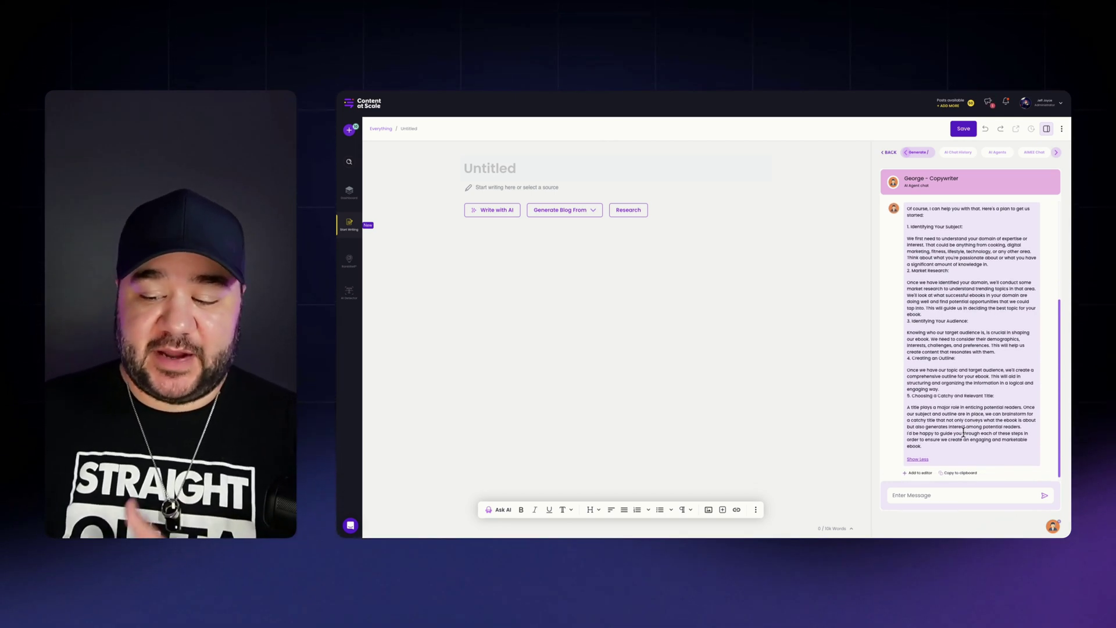
pyautogui.scroll(-1, 964, 437)
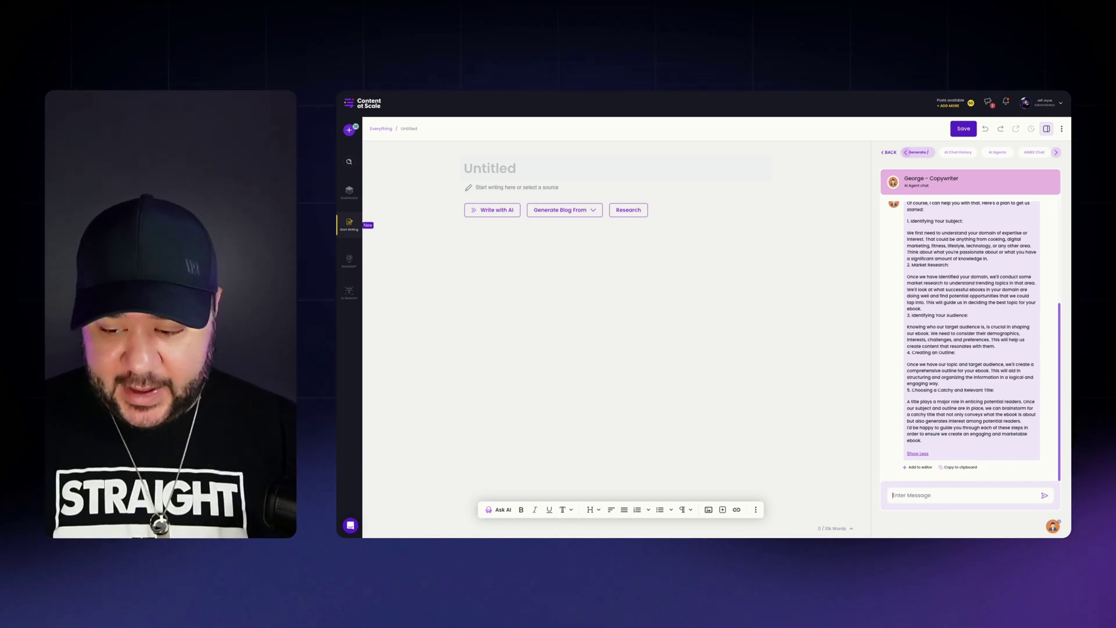
# Tell George you're a fitness consultant helping busy 9-5 workers exercise, correcting 'excercise' before sending
pyautogui.write('I am a fitness ')
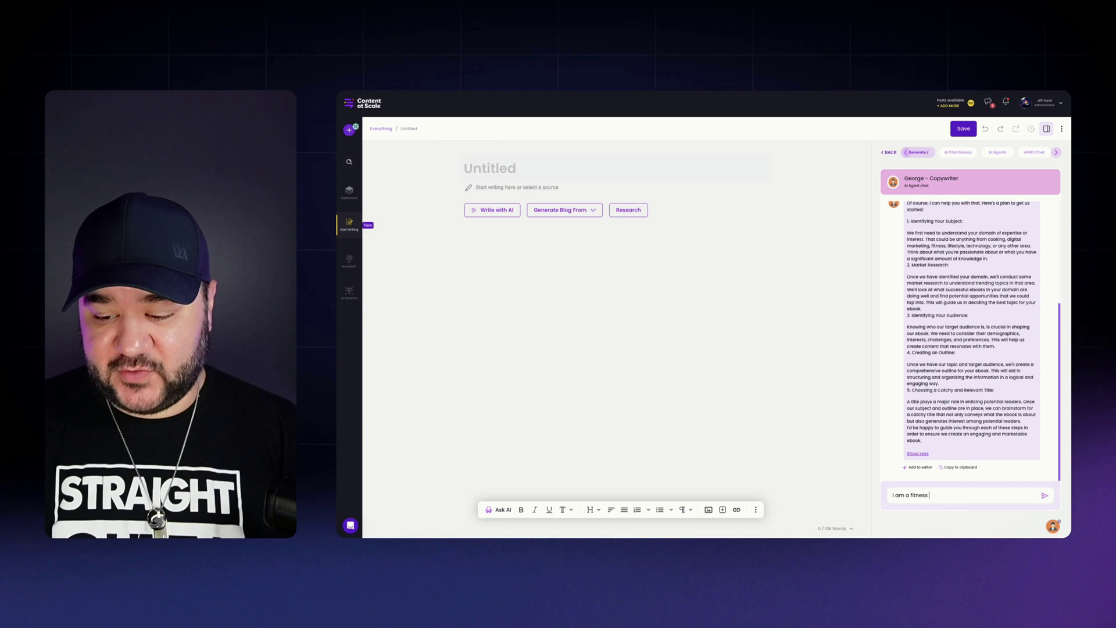
pyautogui.write('consultant and ')
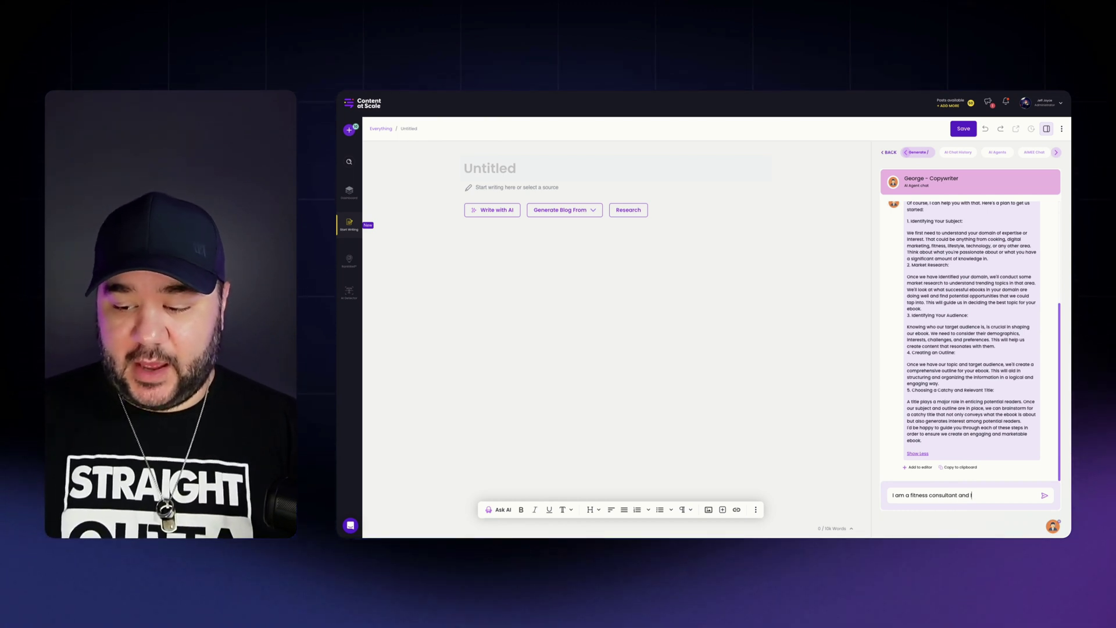
pyautogui.write('I mainly help b')
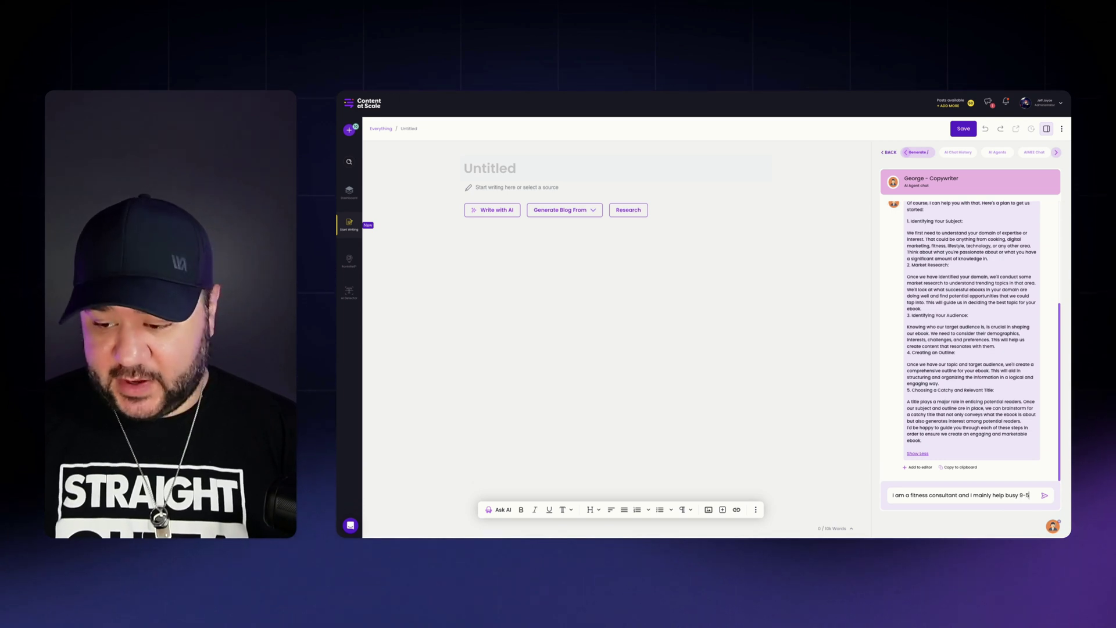
pyautogui.write('usy 9-5 workers find')
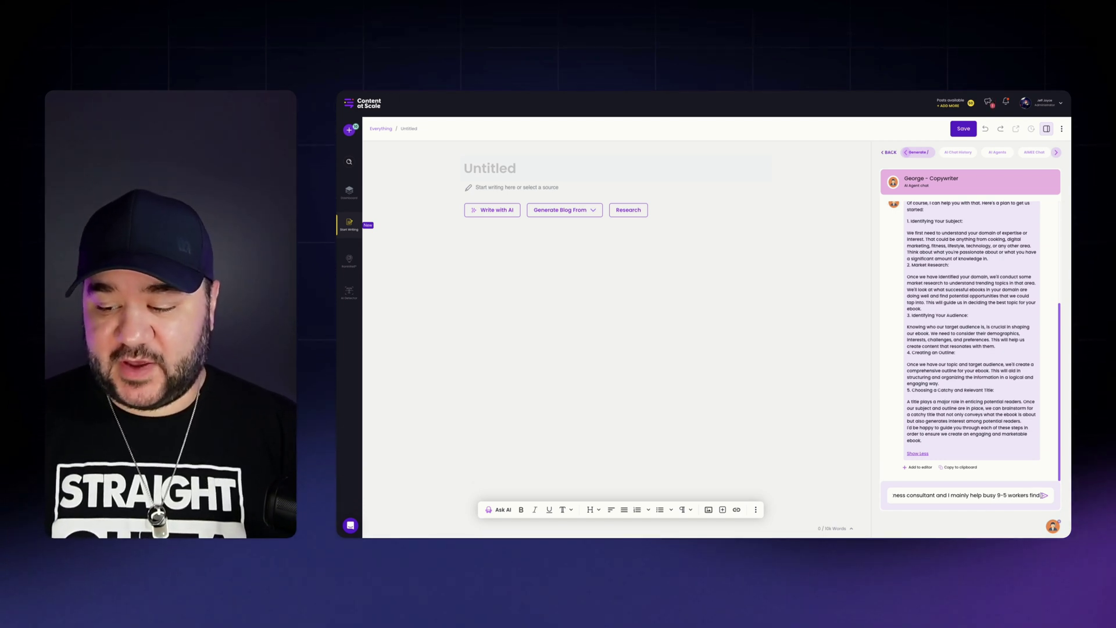
pyautogui.write(' time to exce')
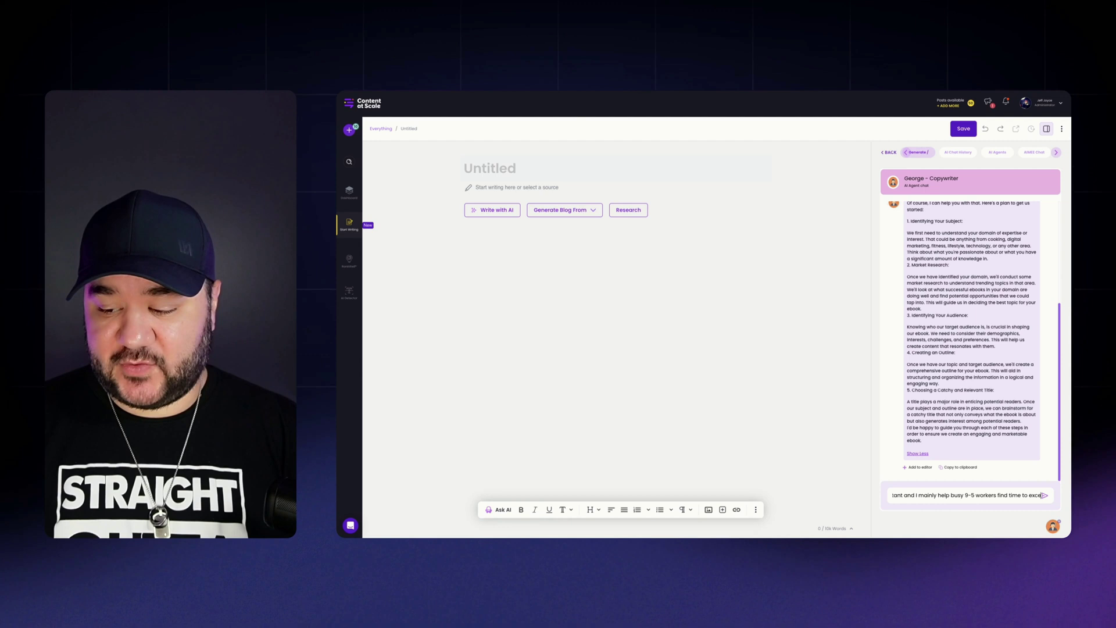
pyautogui.write('rcise by teaching calli')
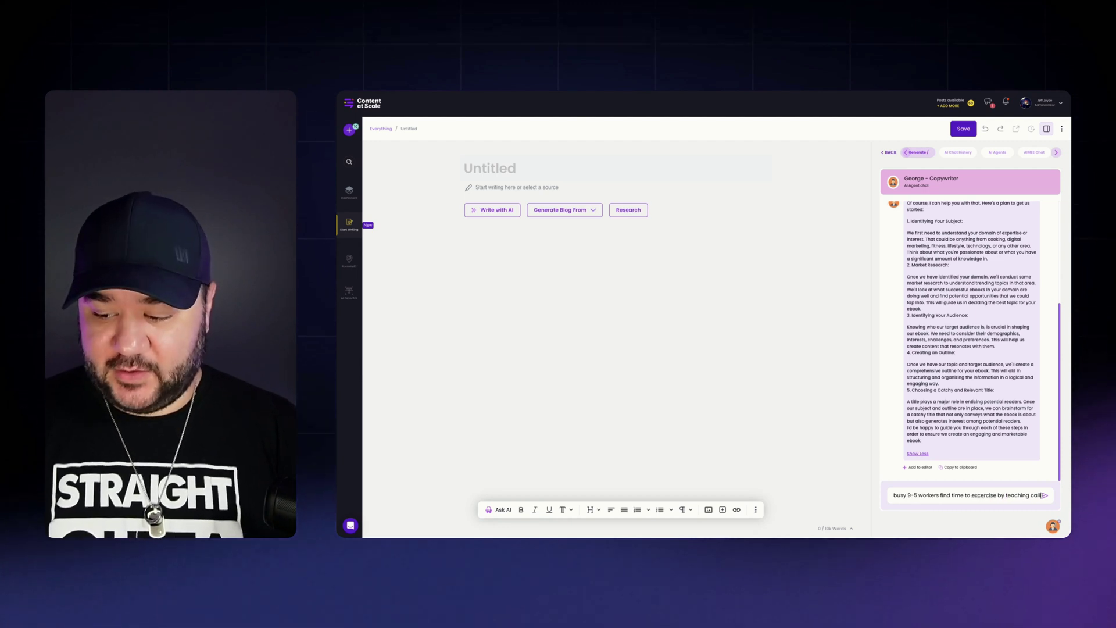
pyautogui.write('ng')
pyautogui.rightClick(957, 492)
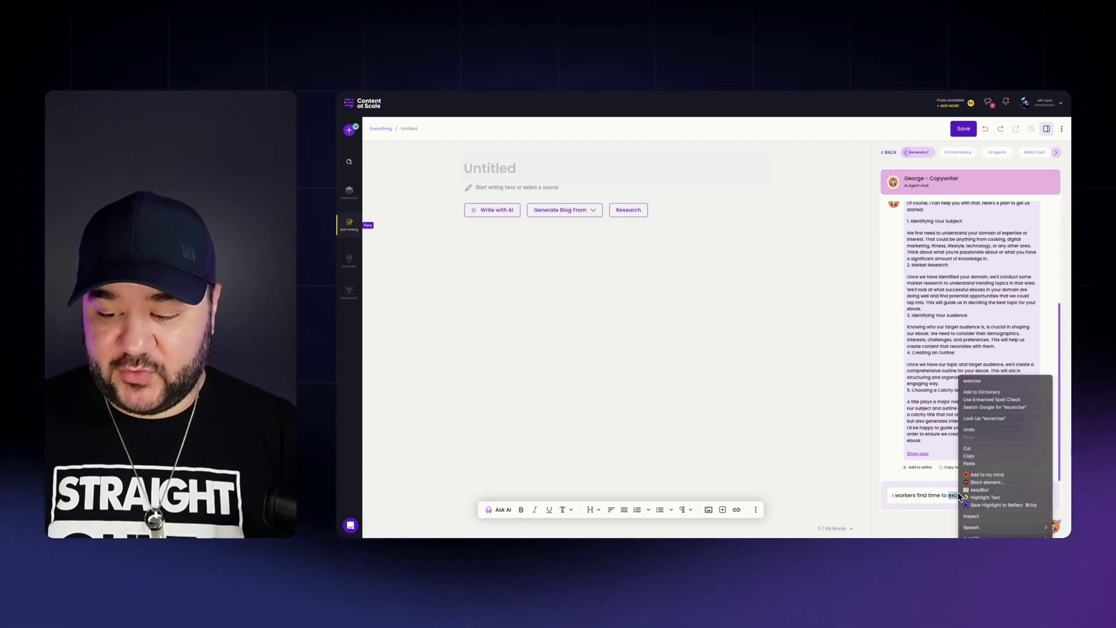
pyautogui.click(983, 381)
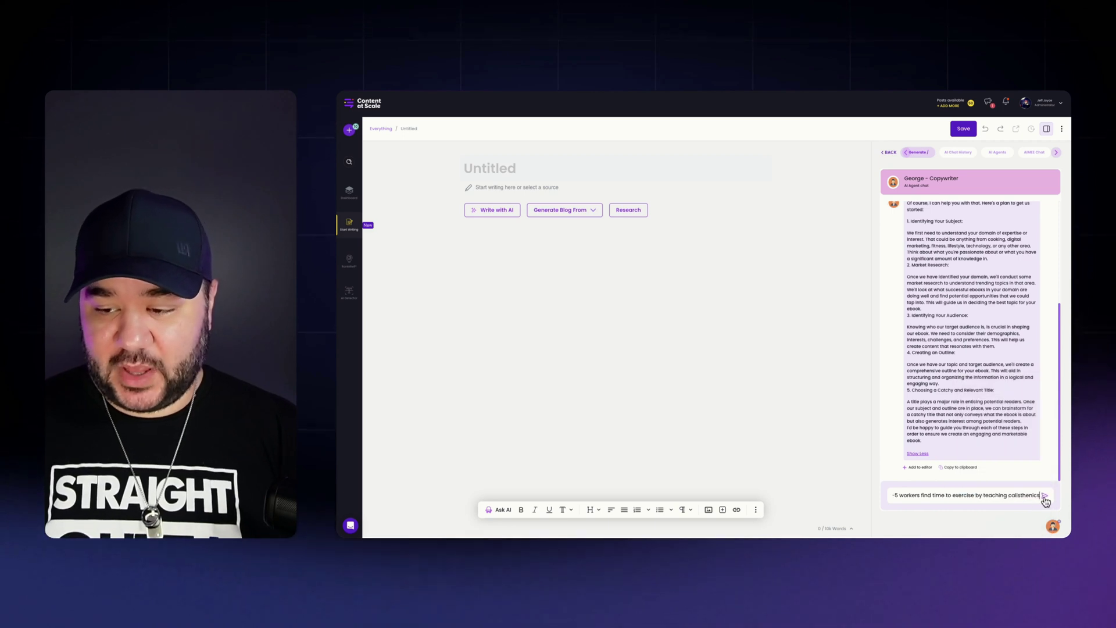
pyautogui.click(1044, 498)
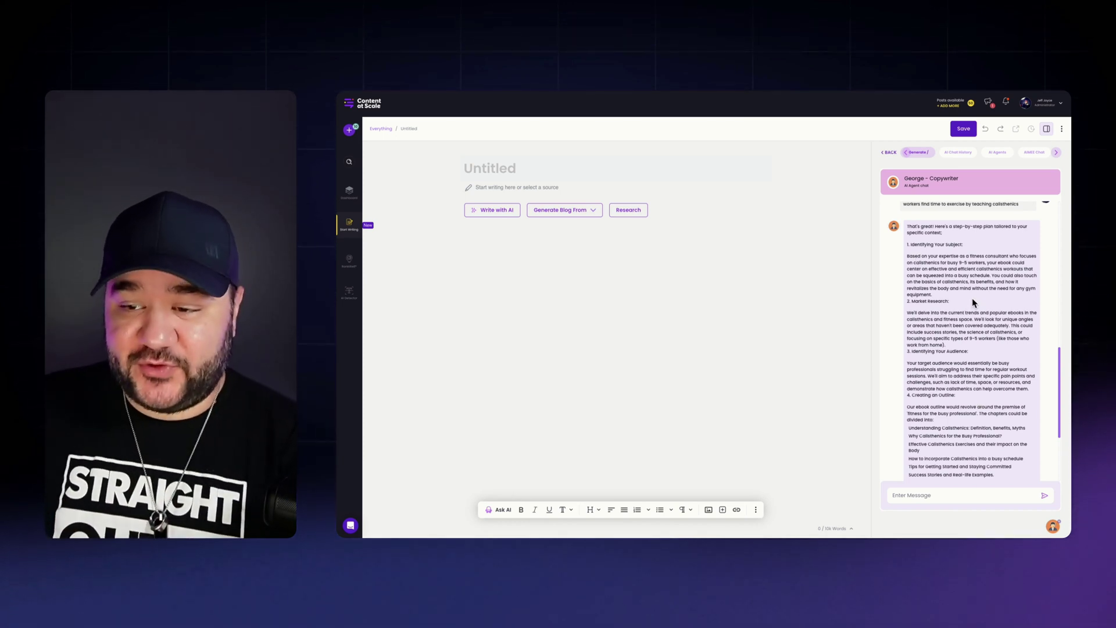
pyautogui.scroll(1, 975, 295)
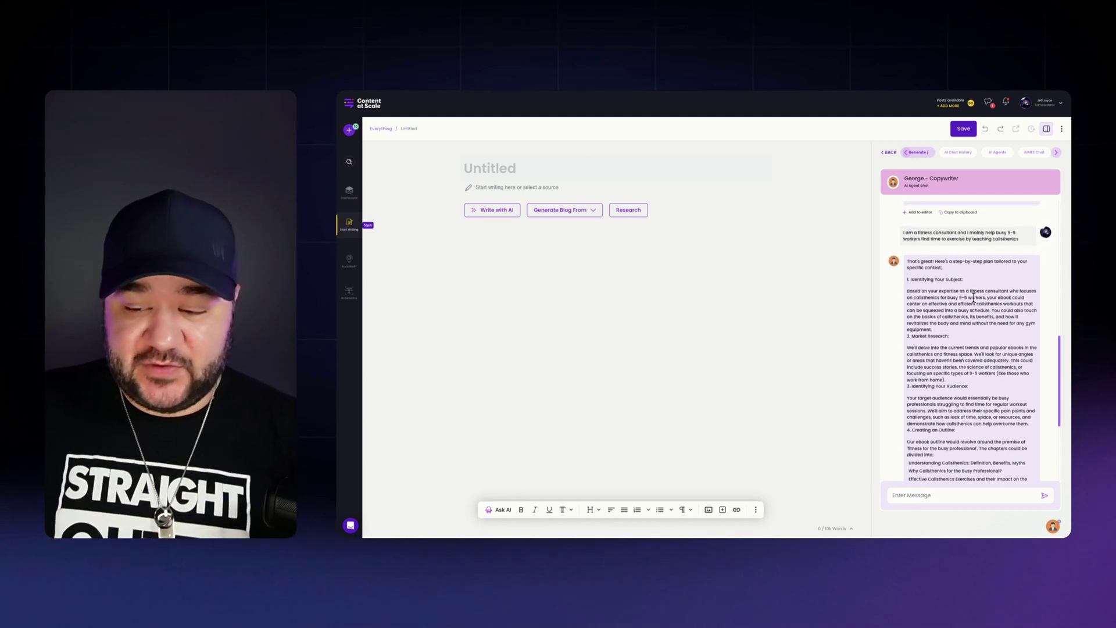
pyautogui.scroll(-3, 974, 298)
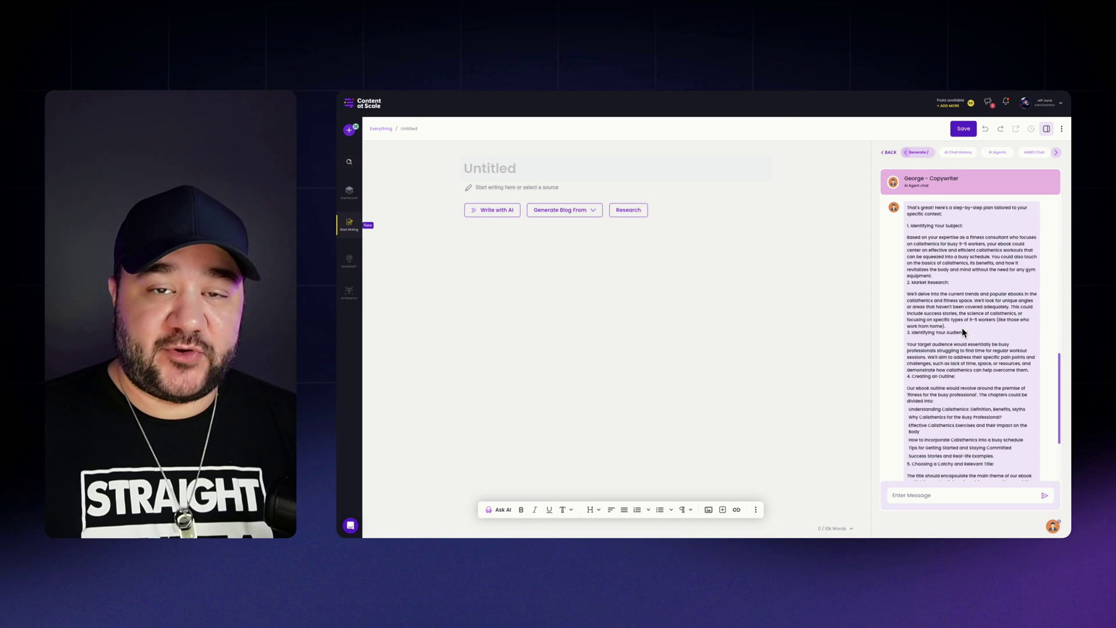
pyautogui.scroll(-3, 965, 349)
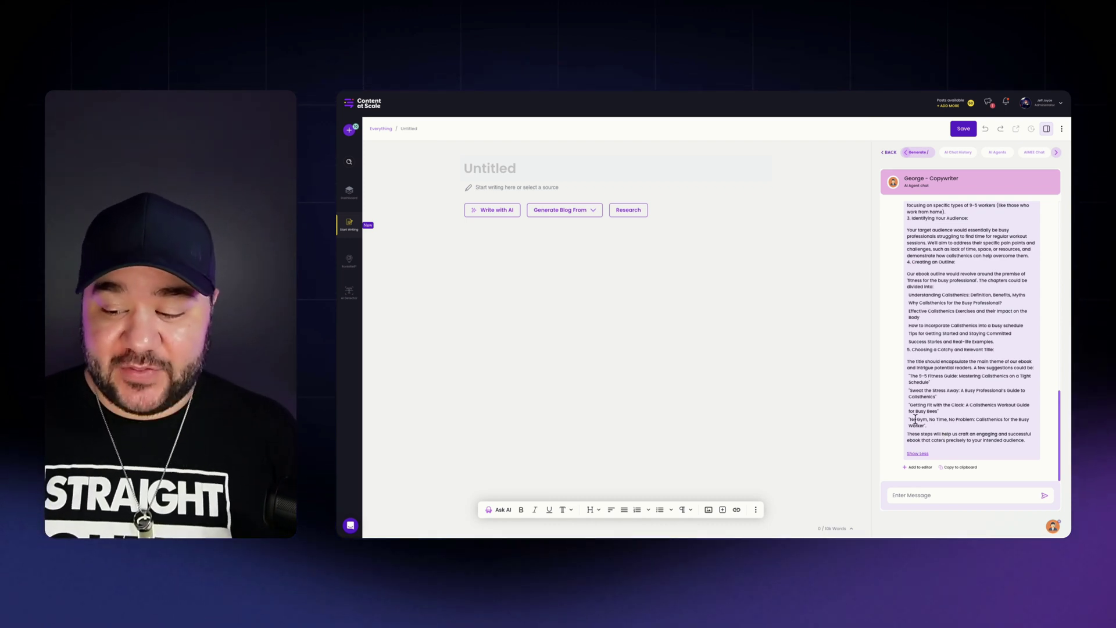
# Copy the 'No Gym, No Time, No Problem' title and ask George for an outline based on it
pyautogui.moveTo(924, 426); pyautogui.dragTo(524, 168)
pyautogui.hotkey('ctrl', 'c')
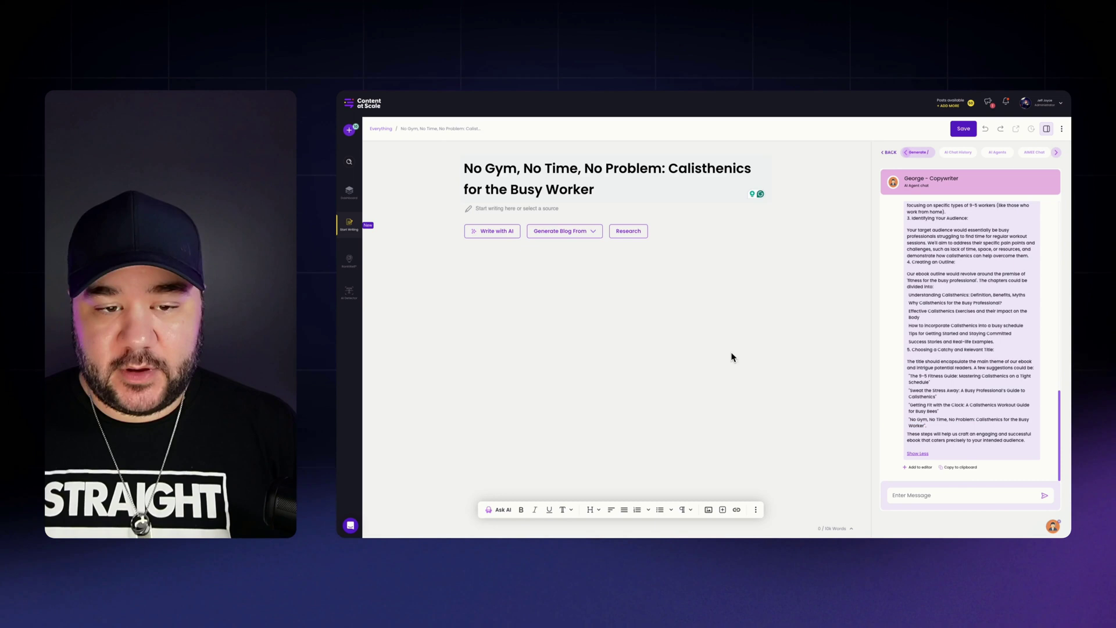
pyautogui.click(930, 493)
pyautogui.write('Hey George')
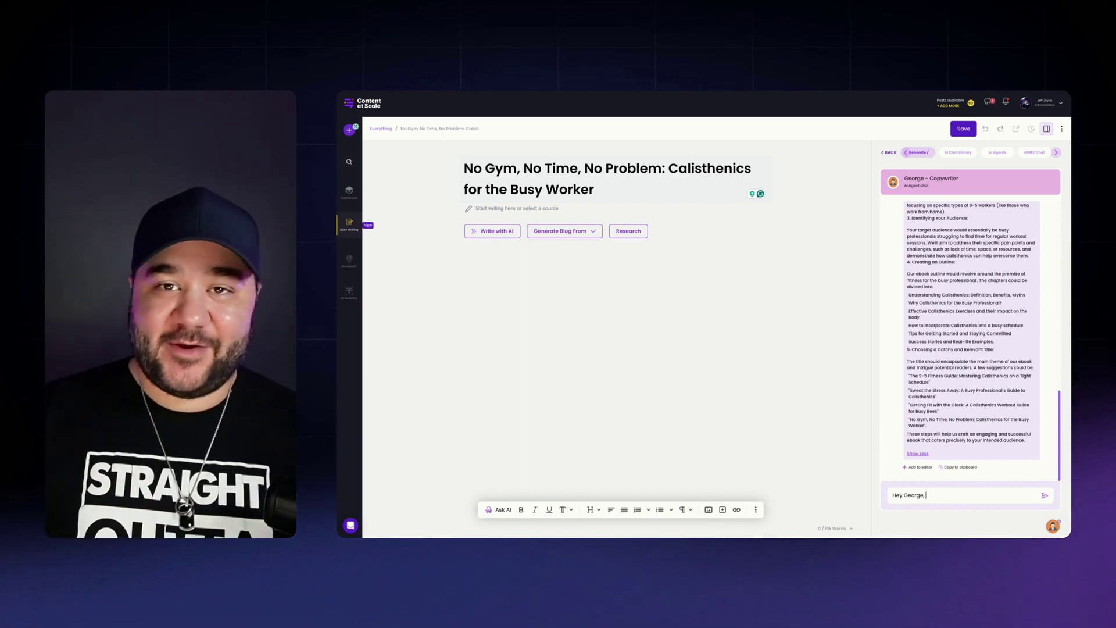
pyautogui.write(',')
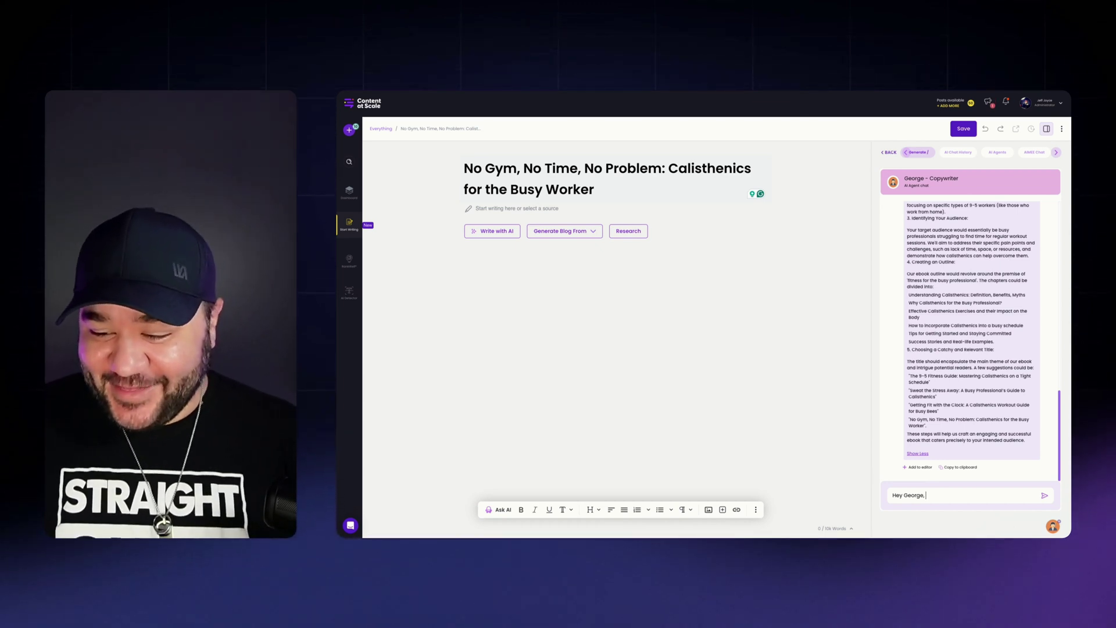
pyautogui.write('I really like this title:')
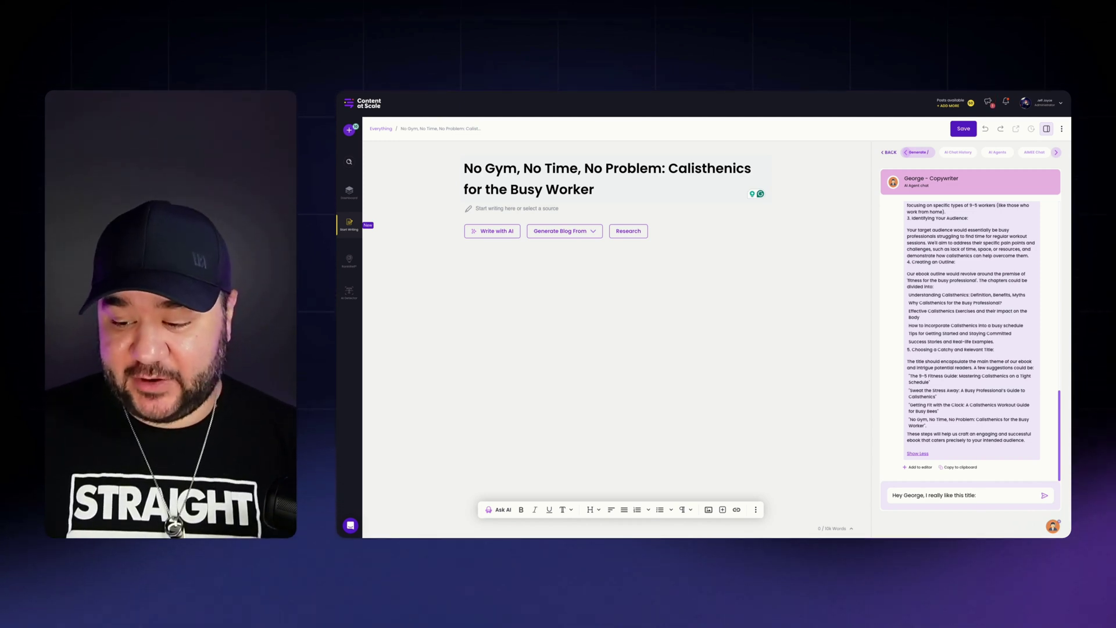
pyautogui.hotkey('ctrl', 'v')
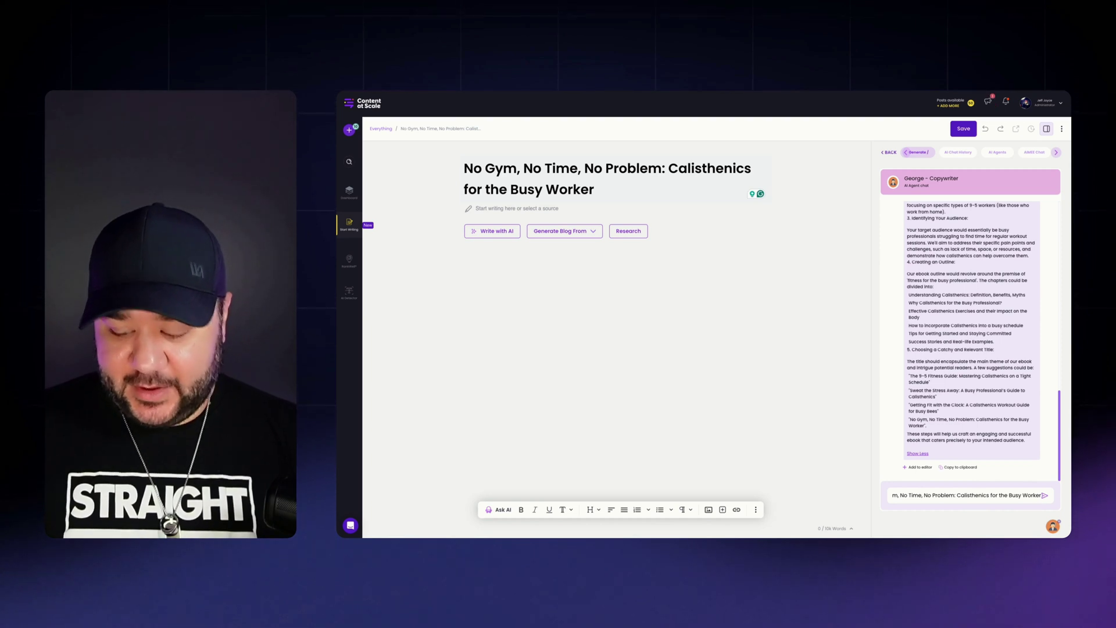
pyautogui.write('. Can you wr')
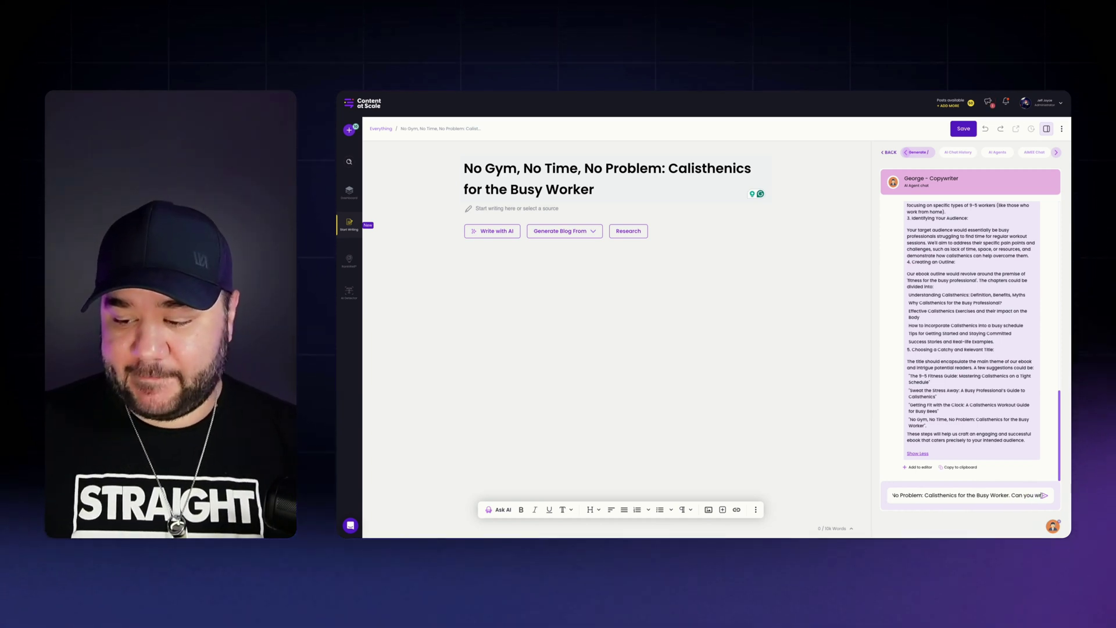
pyautogui.write('ite an outline for')
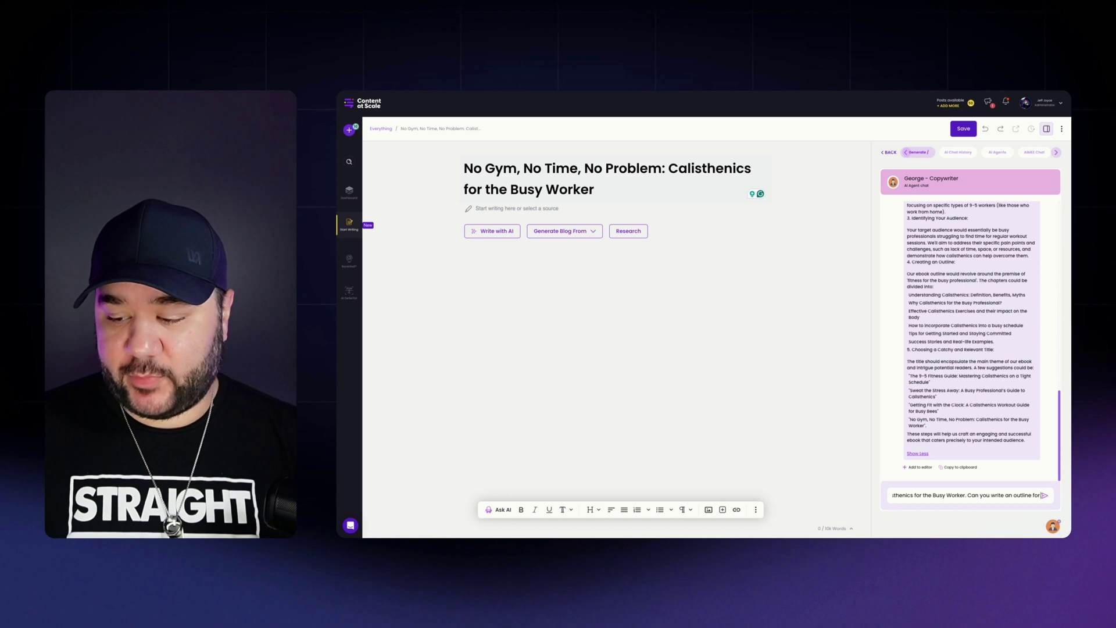
pyautogui.write(' me based on')
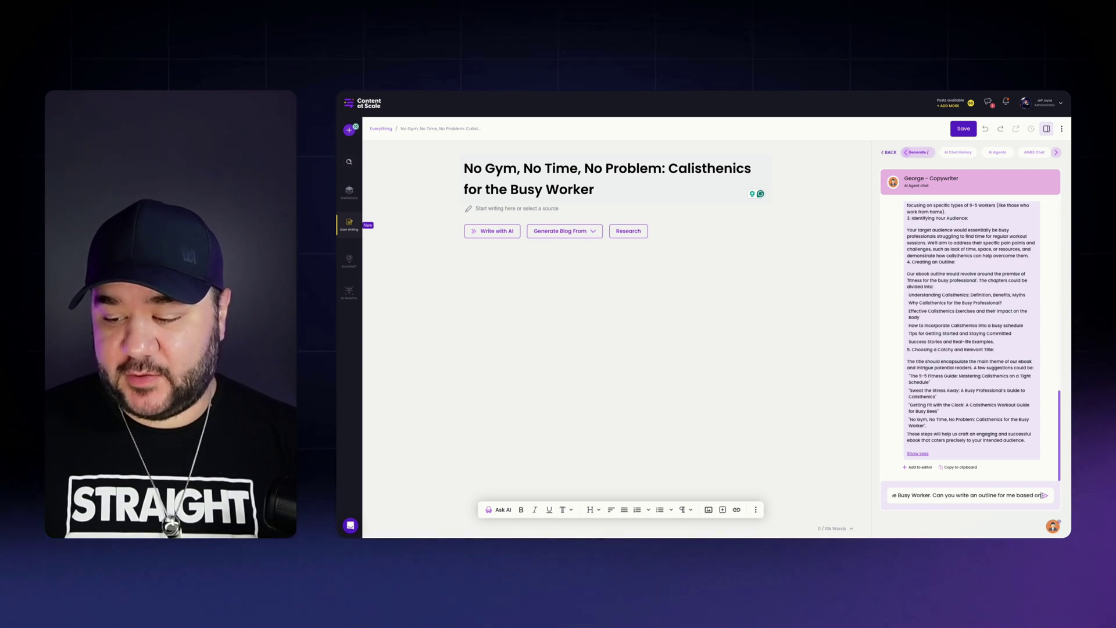
pyautogui.write(' the title')
pyautogui.press('Return')
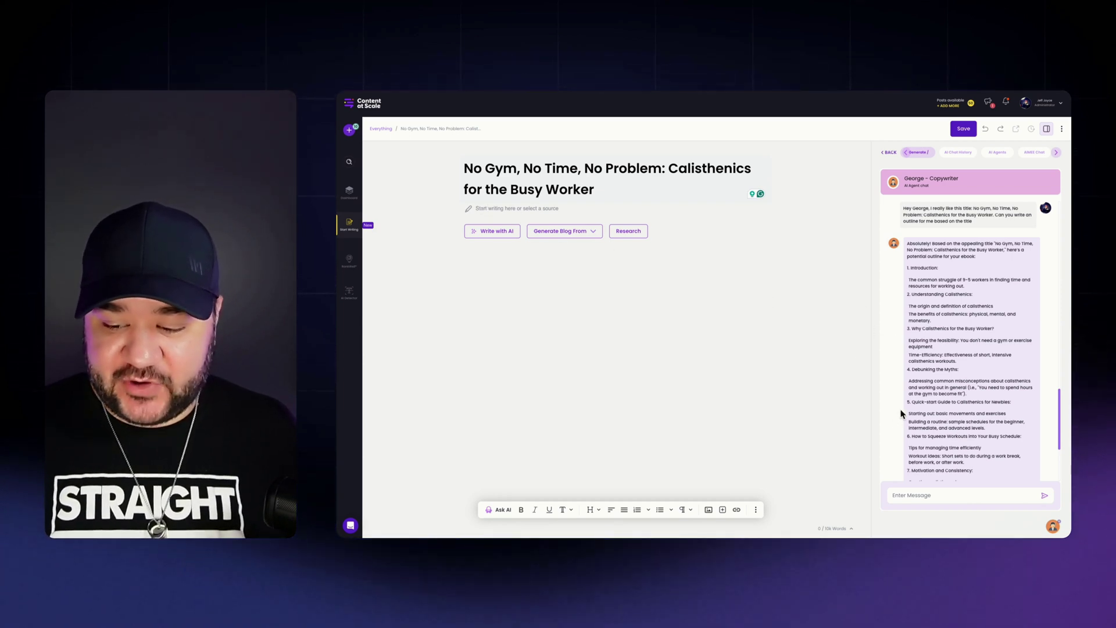
pyautogui.scroll(-3, 901, 414)
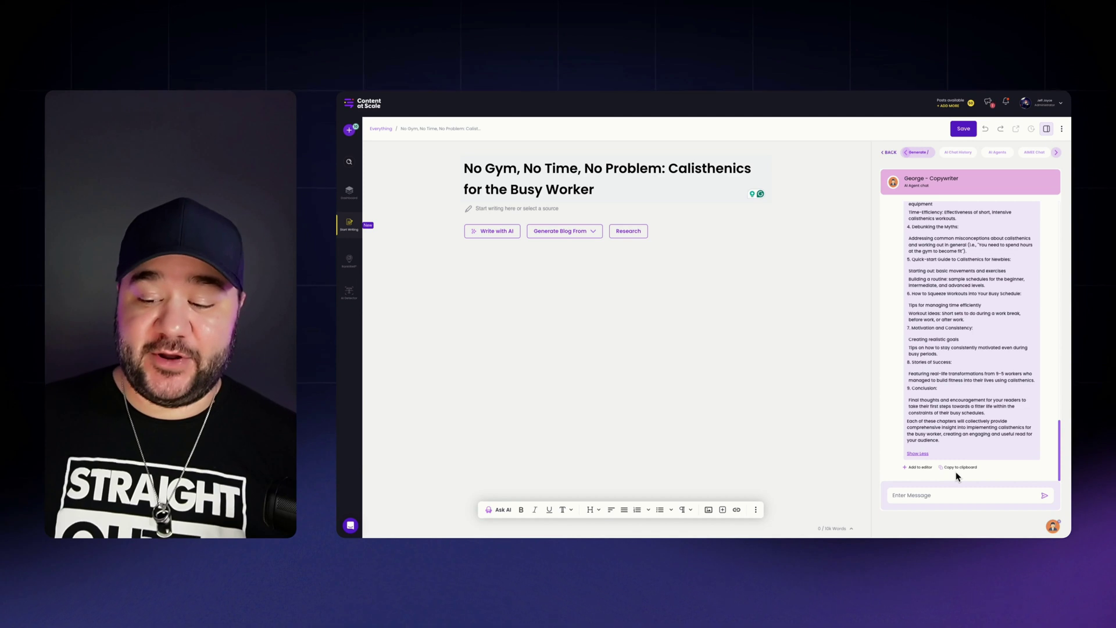
# Add George's nine-section outline to the document and delete its opening sentence
pyautogui.click(916, 468)
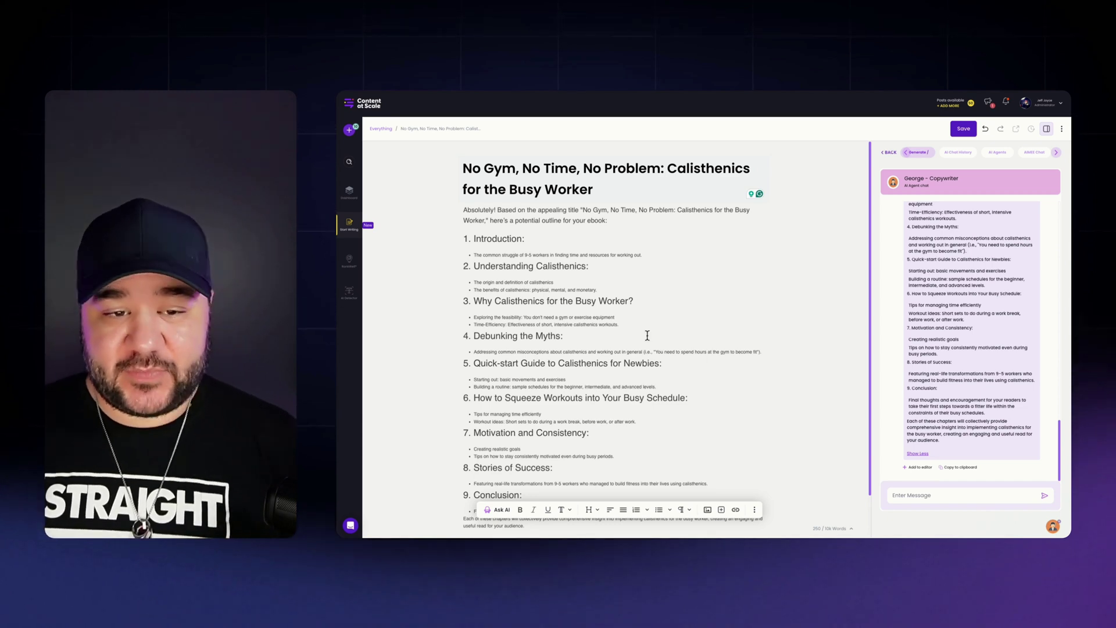
pyautogui.moveTo(641, 222); pyautogui.dragTo(391, 219)
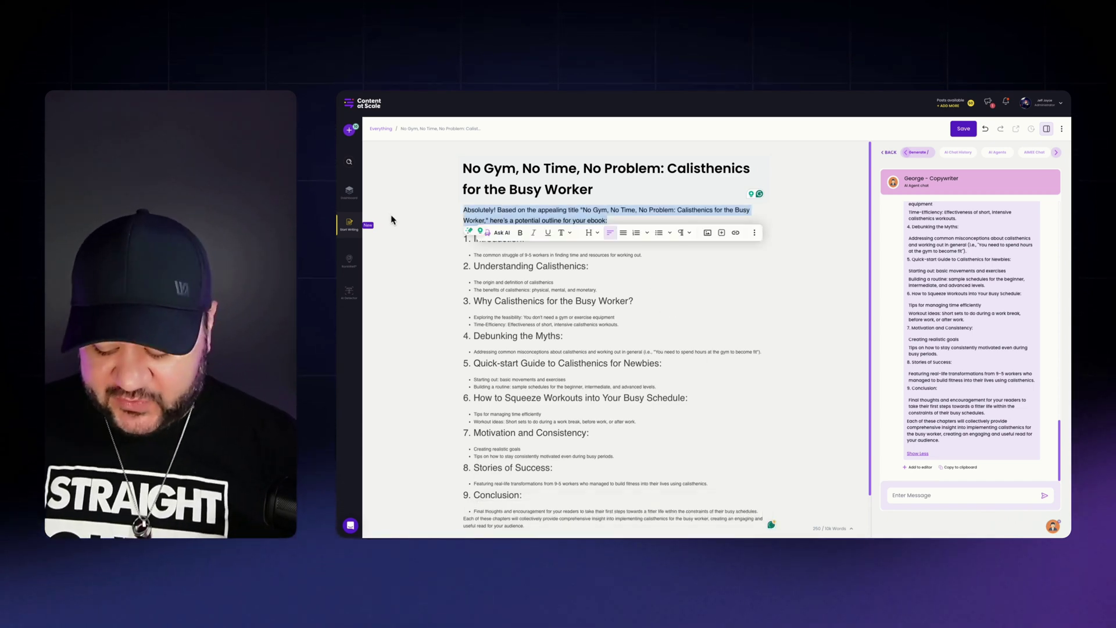
pyautogui.press('BackSpace')
pyautogui.click(605, 290)
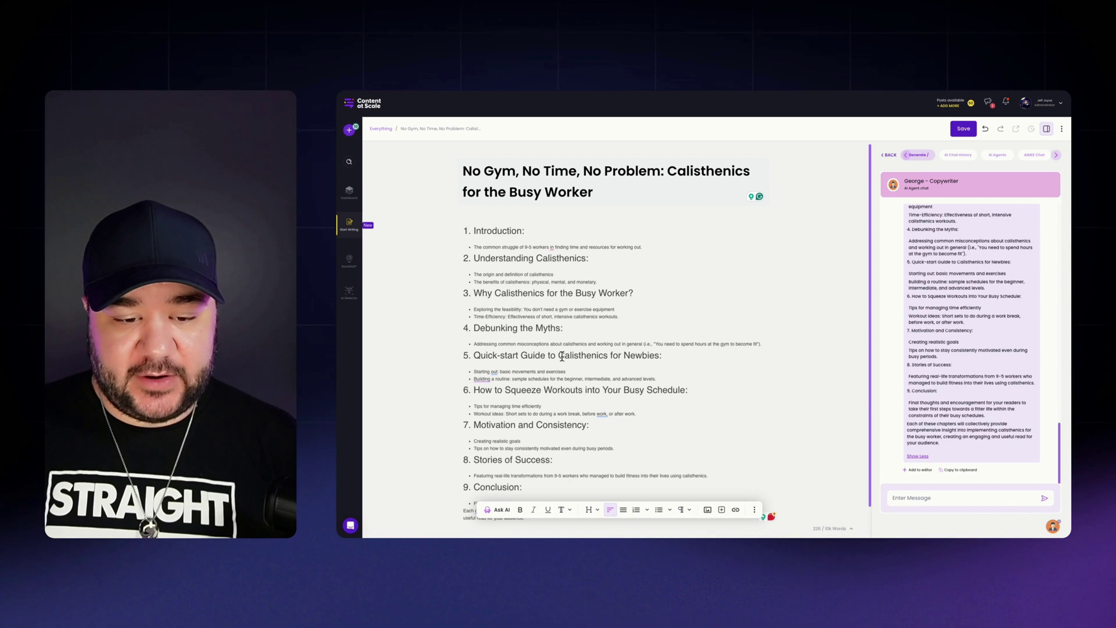
# Ask George to start writing '#1 the introduction'
pyautogui.click(942, 497)
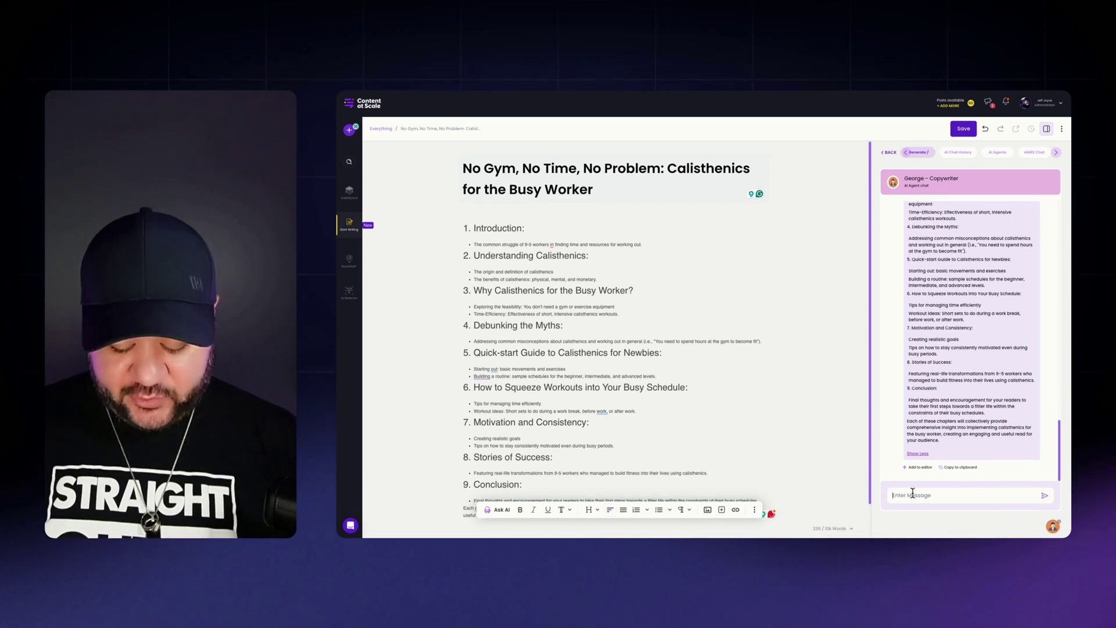
pyautogui.write('Hey george lets star')
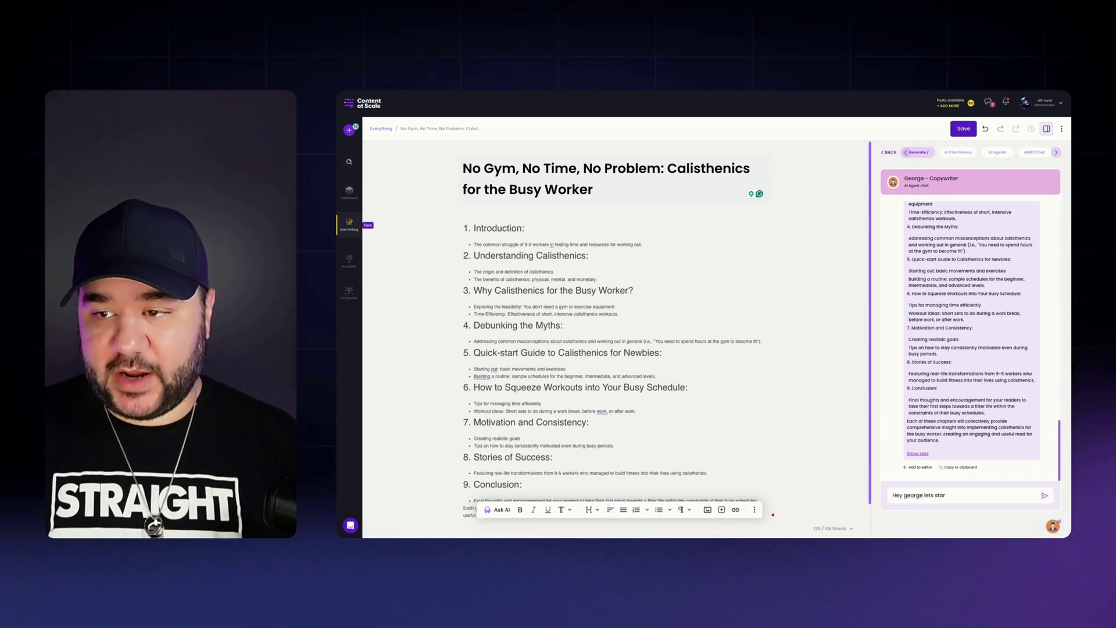
pyautogui.write('t writing S')
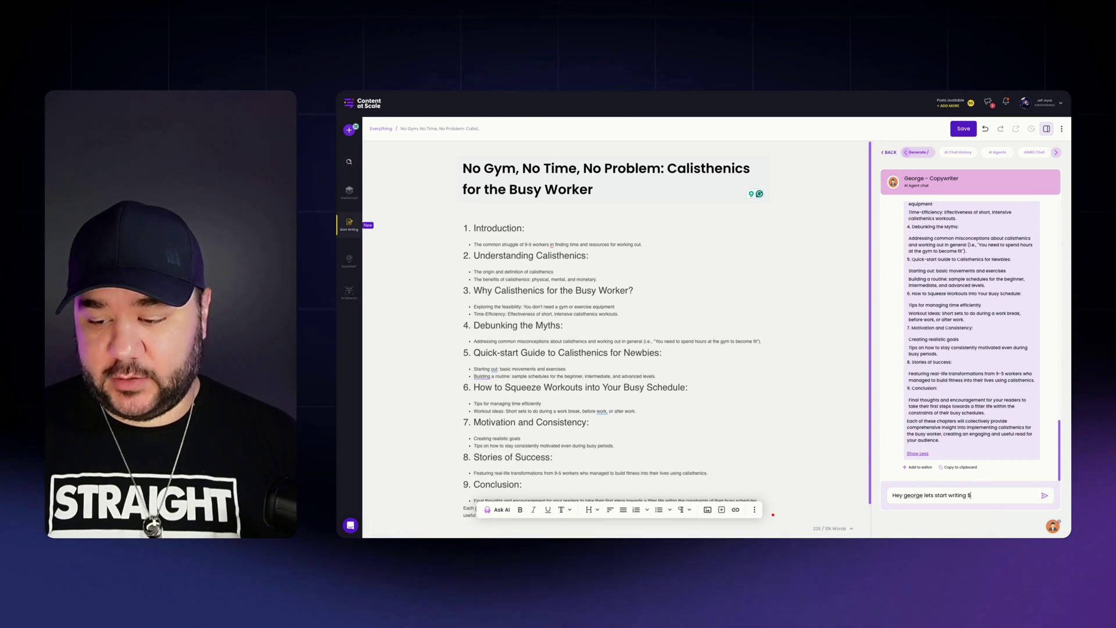
pyautogui.press('BackSpace')
pyautogui.write('#1 the int')
pyautogui.write('roduction')
pyautogui.press('Return')
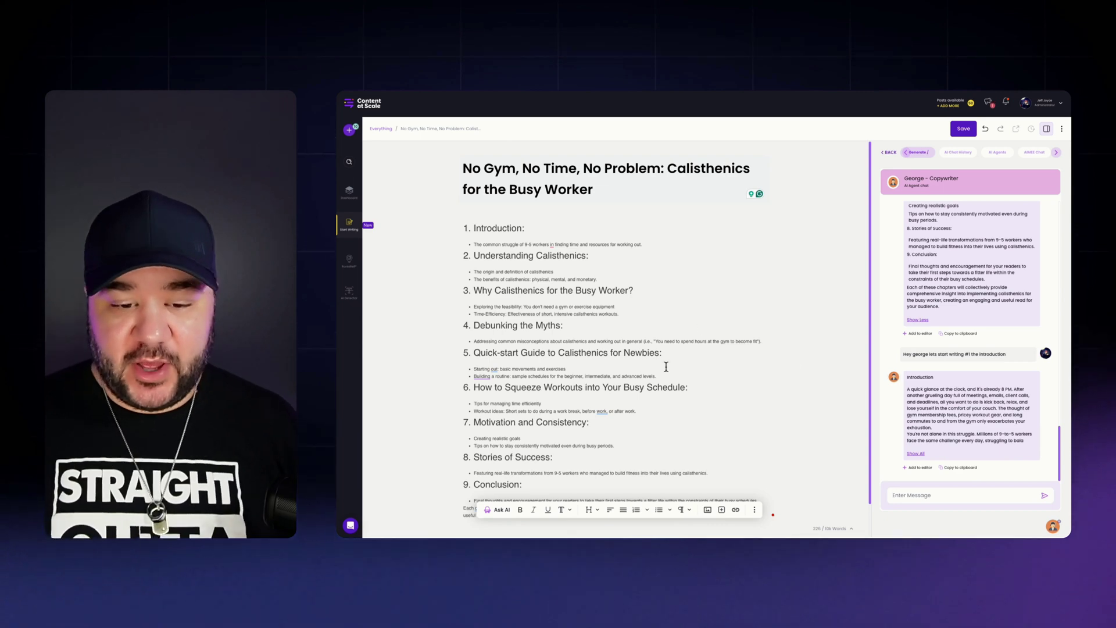
pyautogui.scroll(-1, 666, 367)
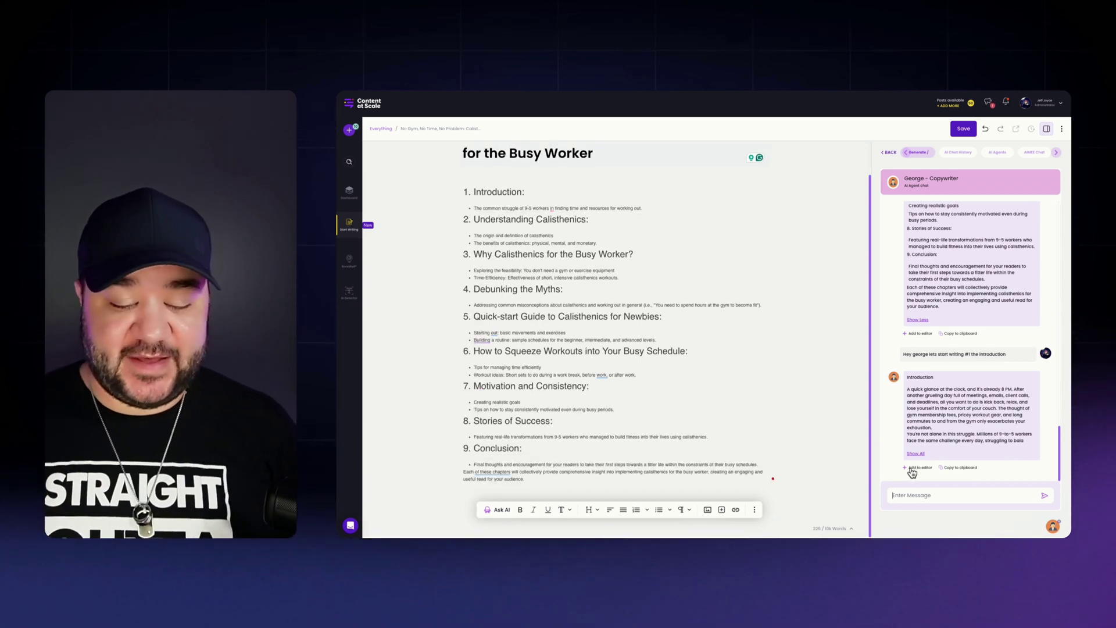
# Add George's Introduction draft to the document below the outline
pyautogui.click(912, 469)
pyautogui.scroll(-2, 530, 360)
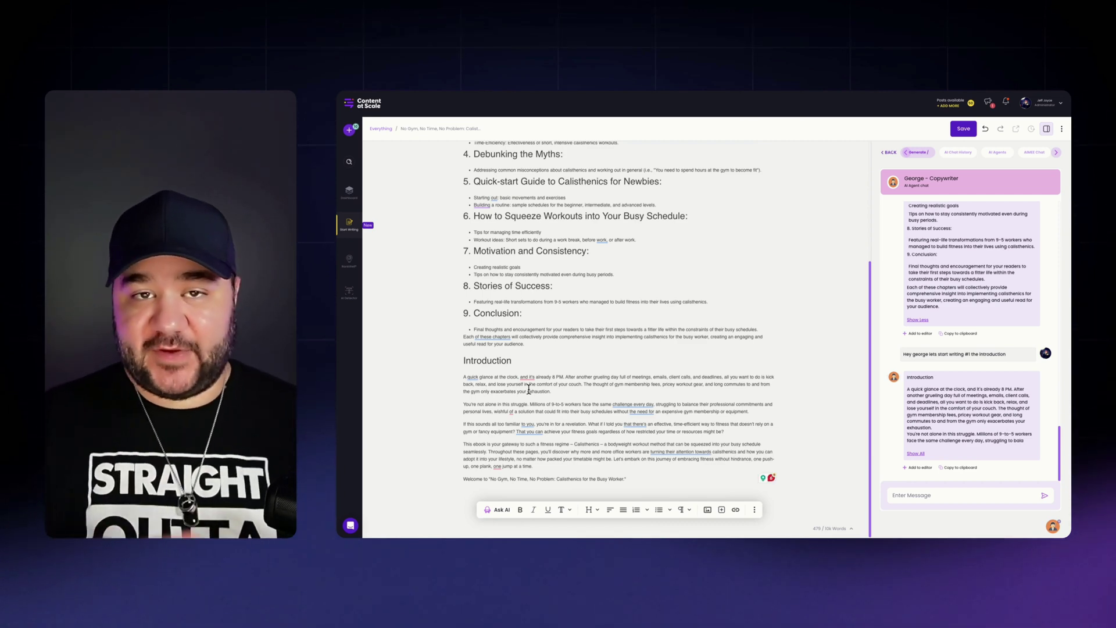
pyautogui.scroll(3, 528, 388)
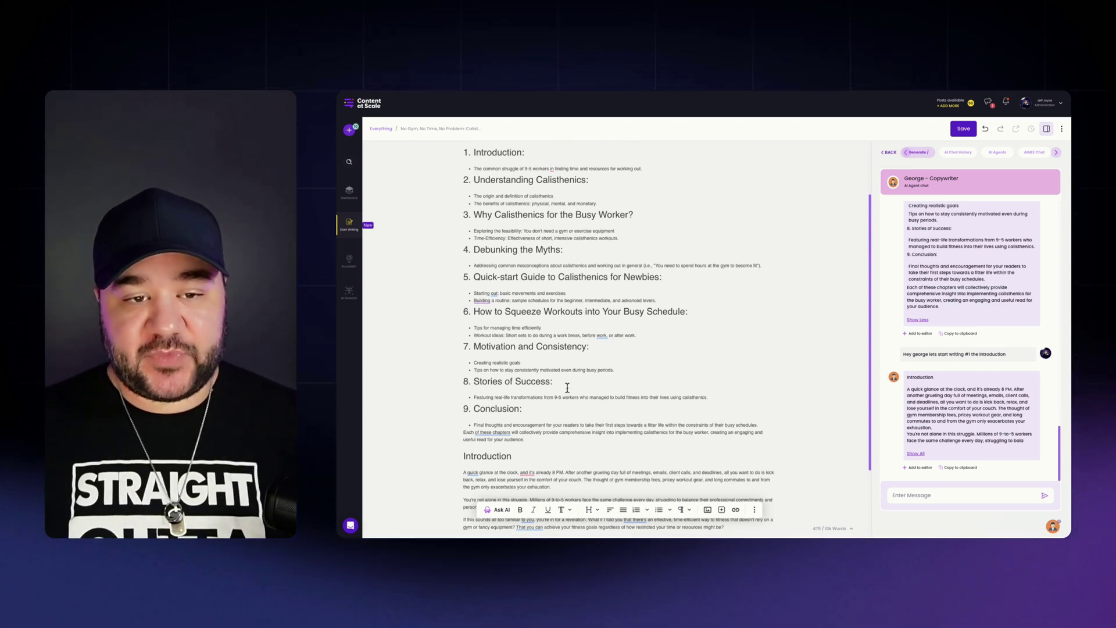
pyautogui.scroll(2, 568, 386)
# Label the outline by typing 'Table of Content' on the empty line above it
pyautogui.click(486, 193)
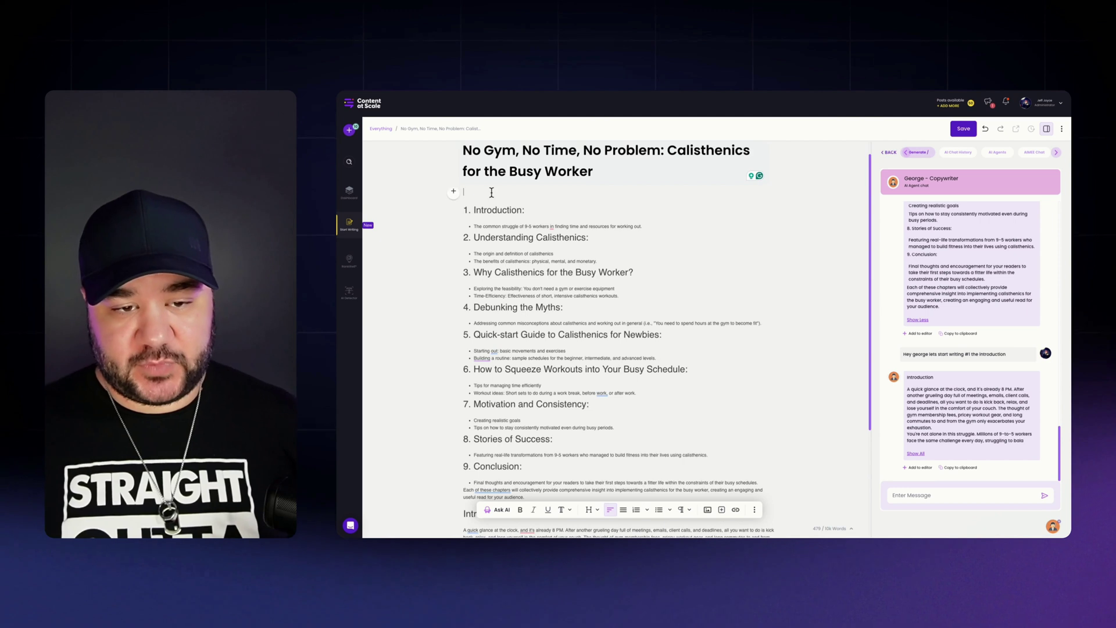
pyautogui.write('Tab')
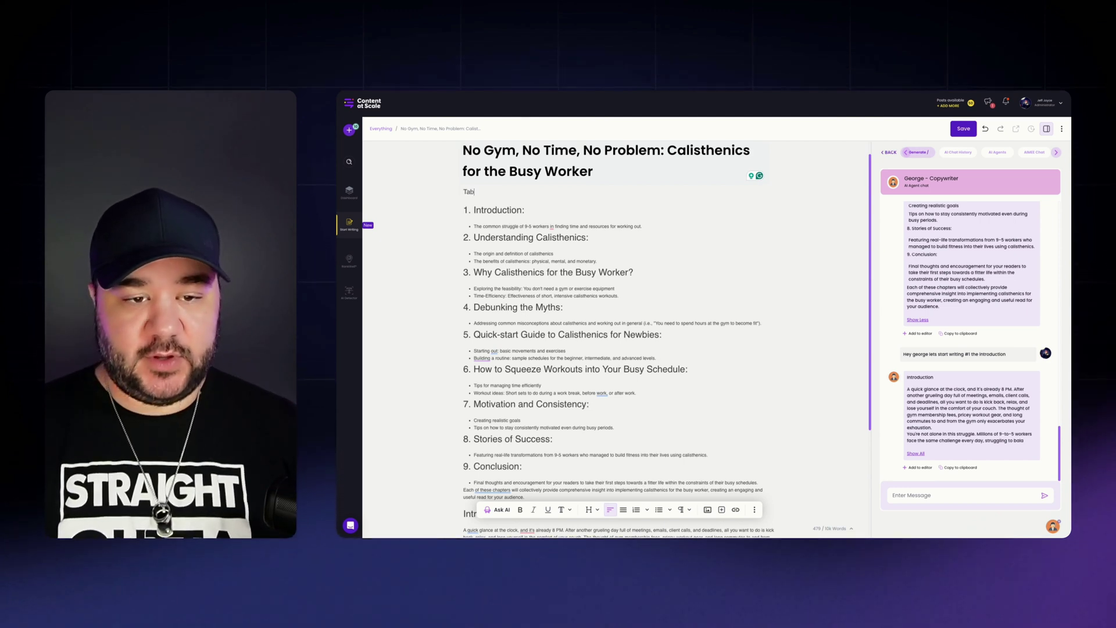
pyautogui.write('le of Content')
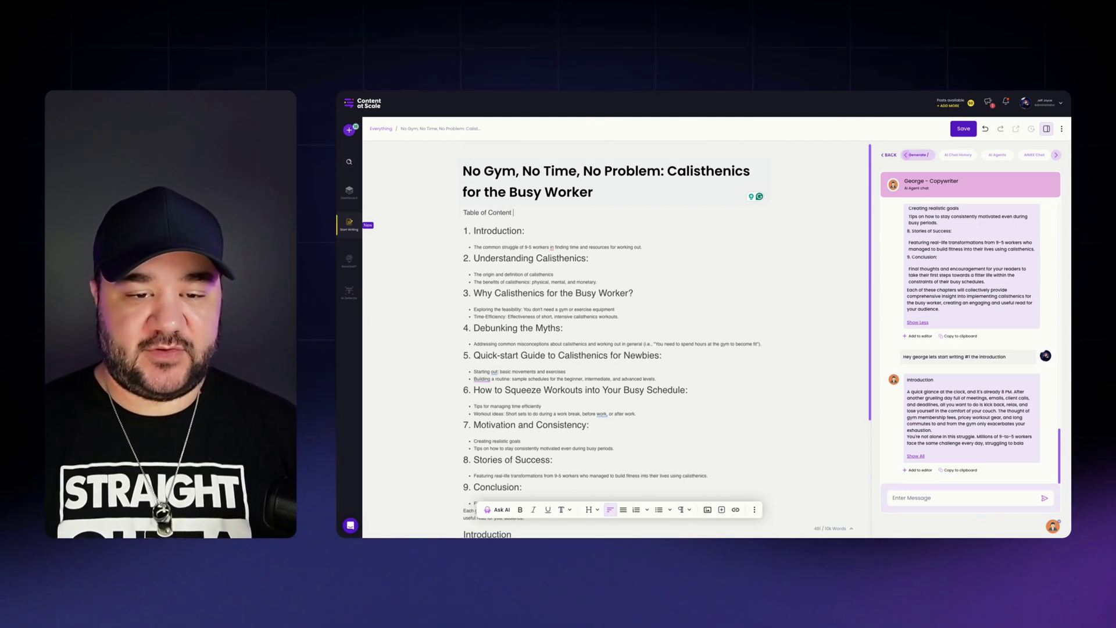
pyautogui.scroll(-3, 493, 439)
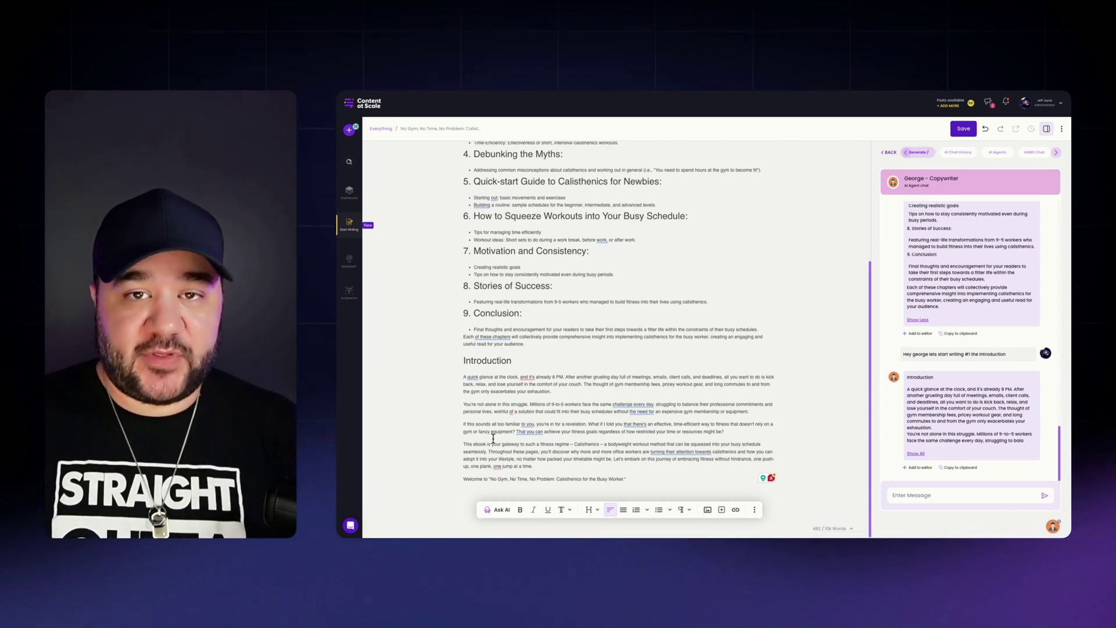
pyautogui.scroll(1, 493, 437)
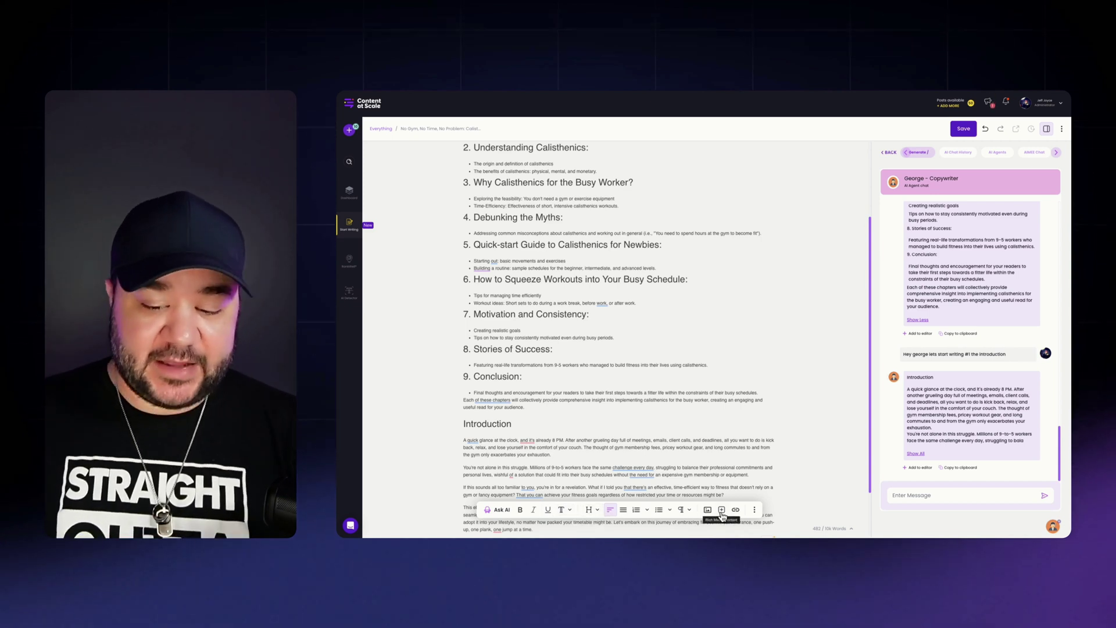
# Bring up Ask AI's rewrite, tone, length and summarize options from the toolbar's More menu
pyautogui.click(755, 510)
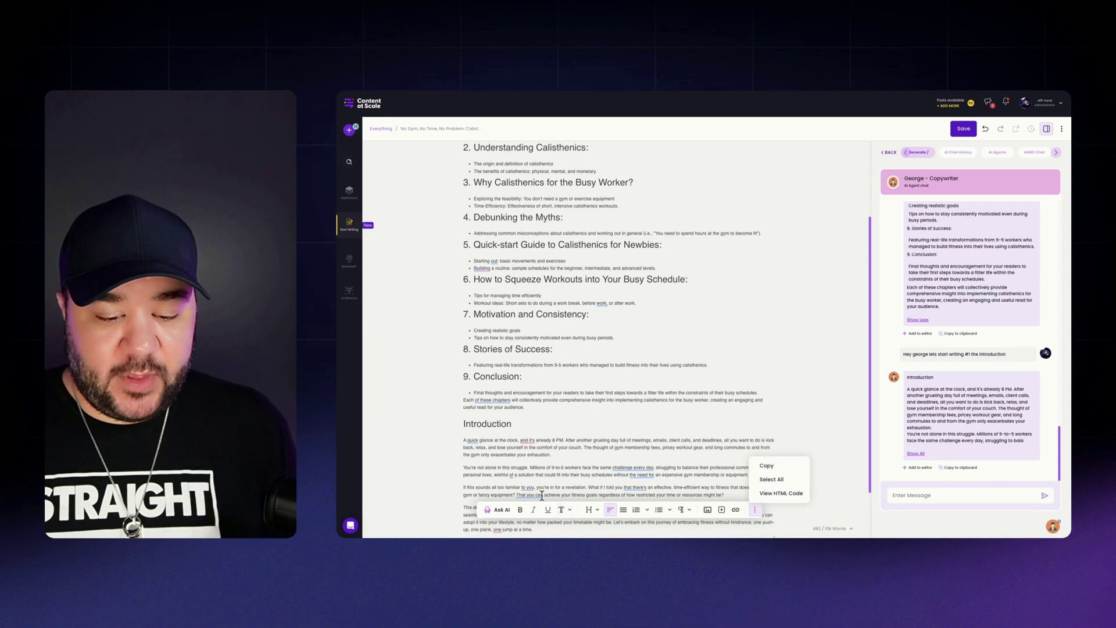
pyautogui.click(495, 511)
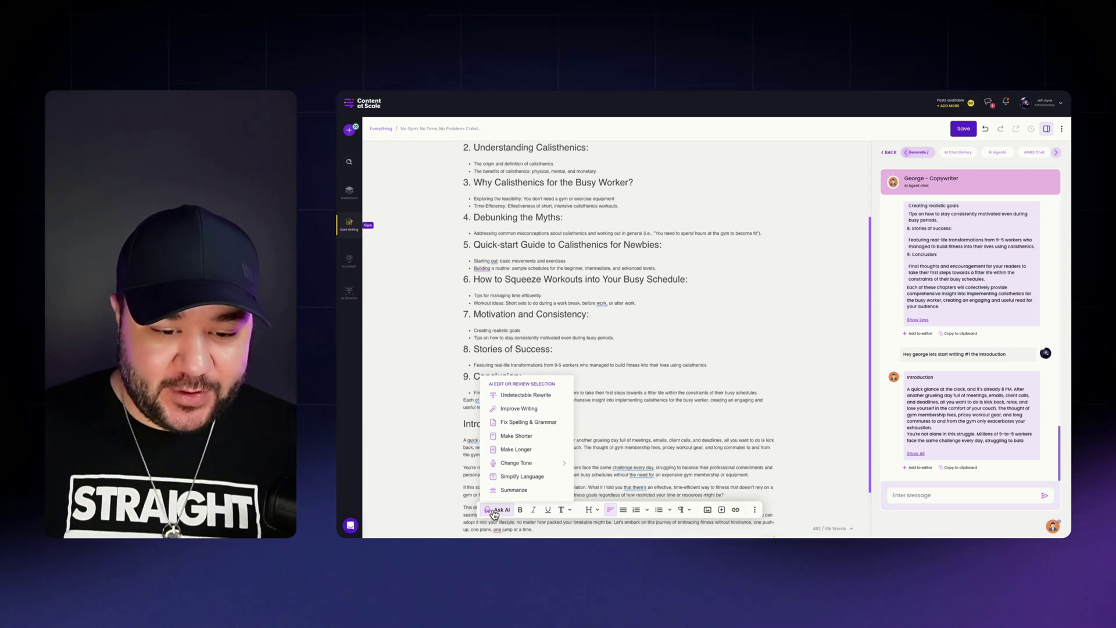
pyautogui.scroll(-1, 639, 378)
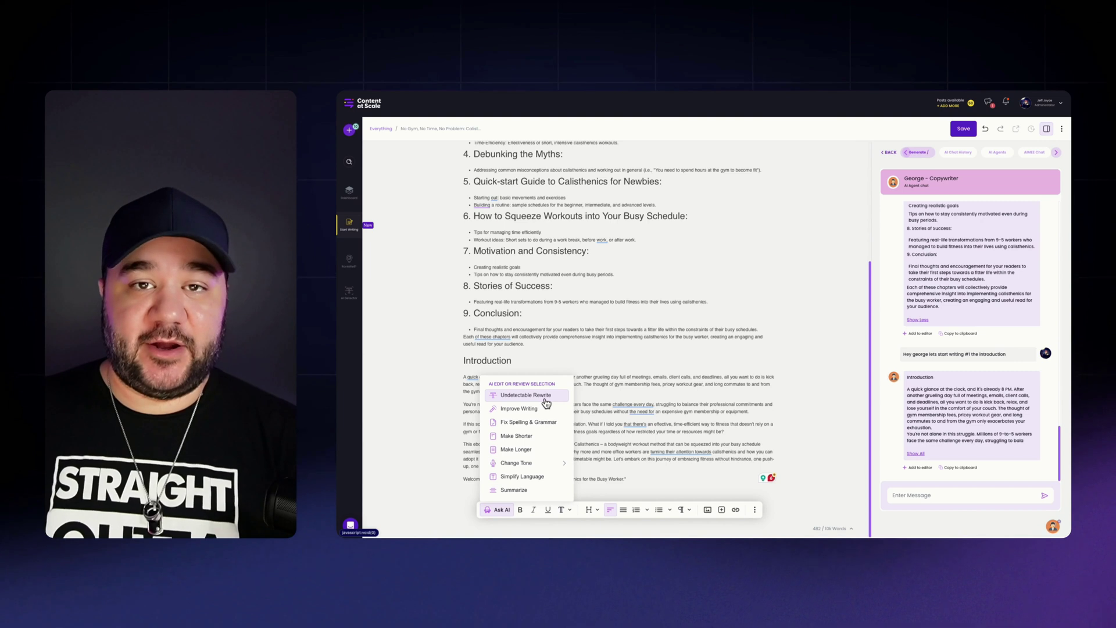
# Lengthen the 'This ebook is your gateway' paragraph with Ask AI > Make Longer
pyautogui.click(463, 447)
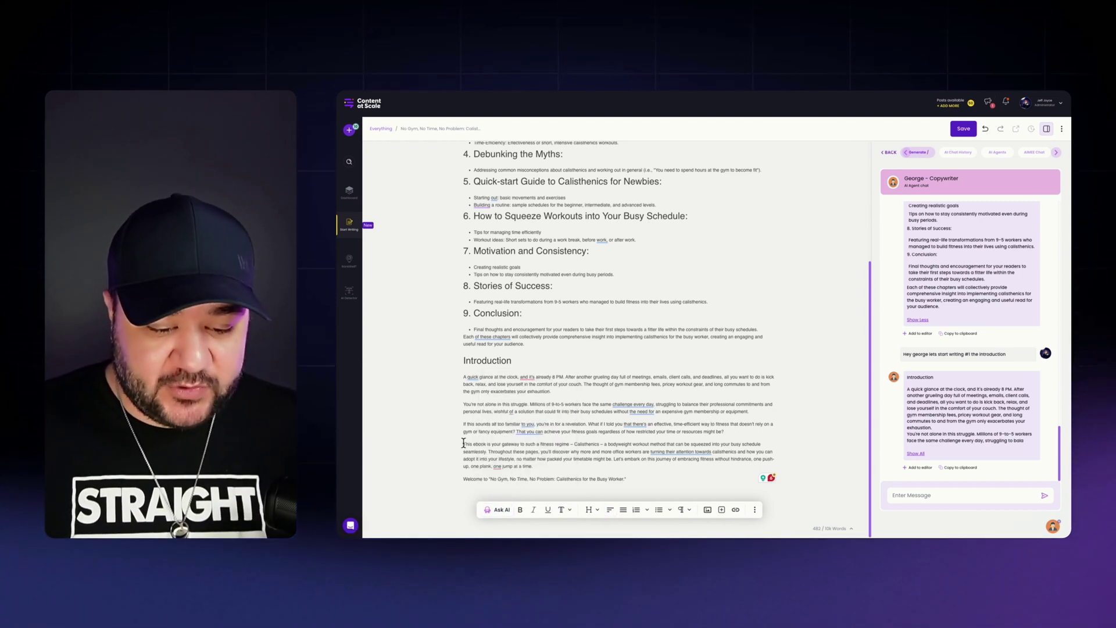
pyautogui.moveTo(464, 444); pyautogui.dragTo(600, 470)
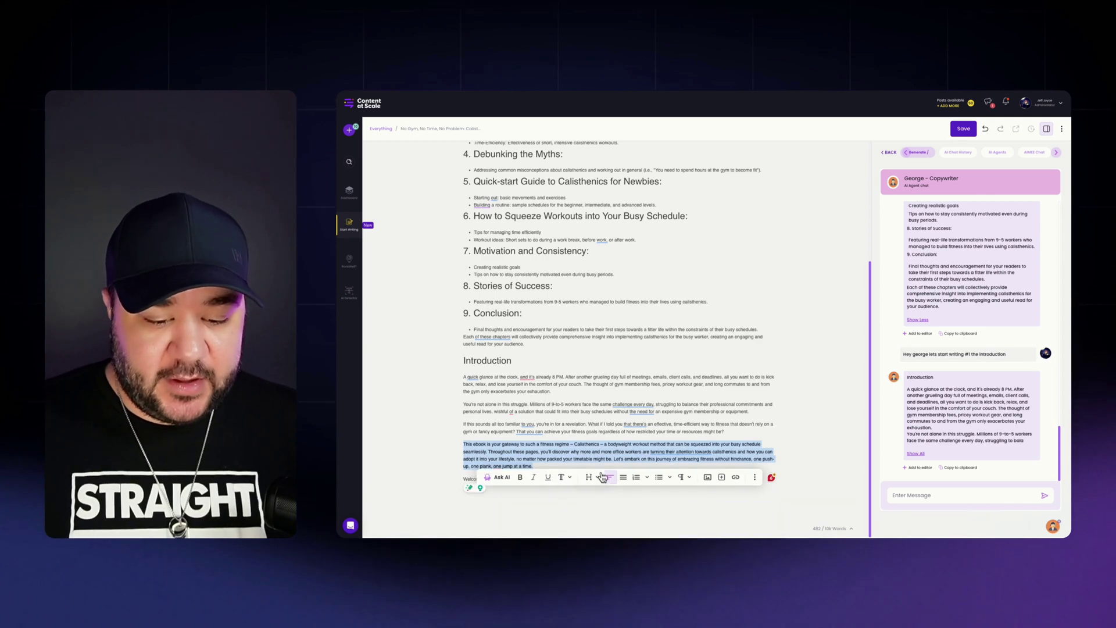
pyautogui.click(499, 476)
pyautogui.click(517, 417)
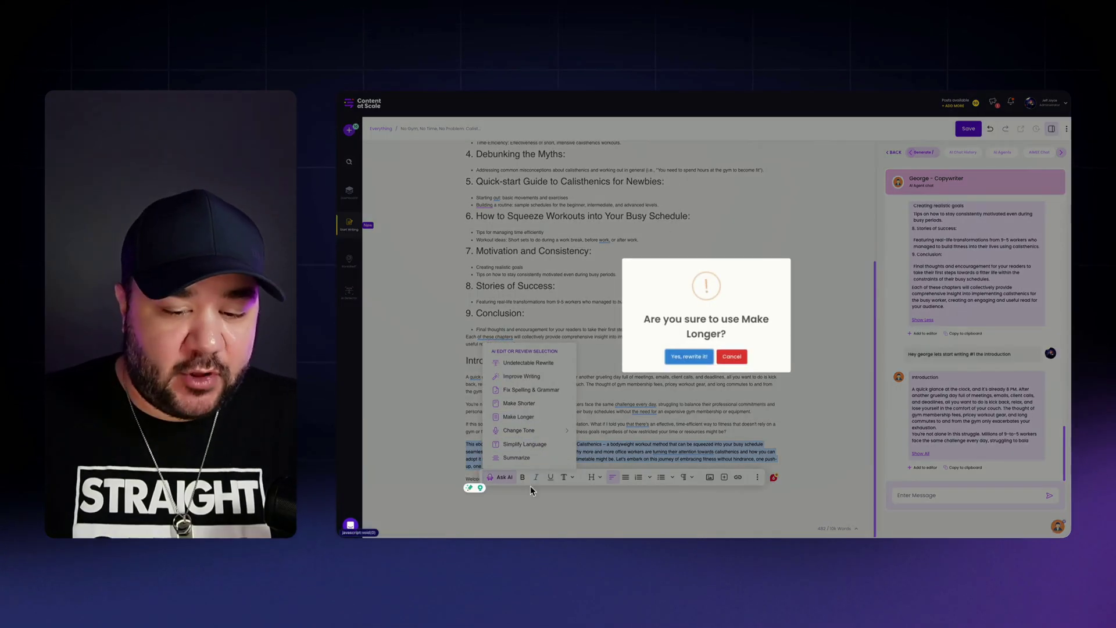
pyautogui.click(688, 354)
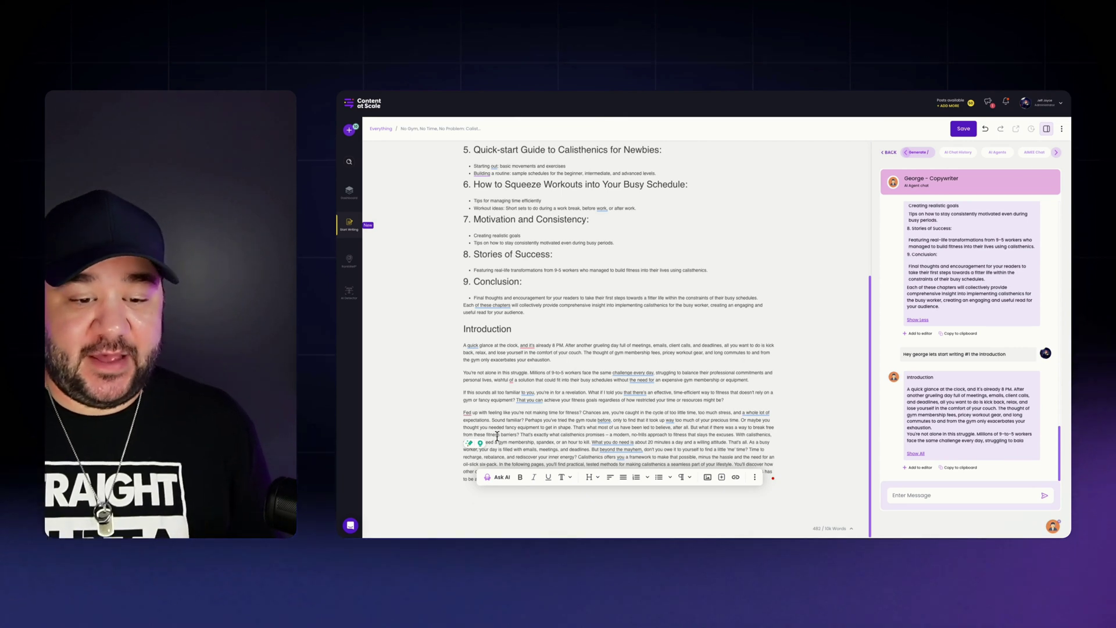
# Shorten the Introduction's first paragraph with Ask AI > Make Shorter, reaching 645 words
pyautogui.moveTo(463, 345); pyautogui.dragTo(550, 359)
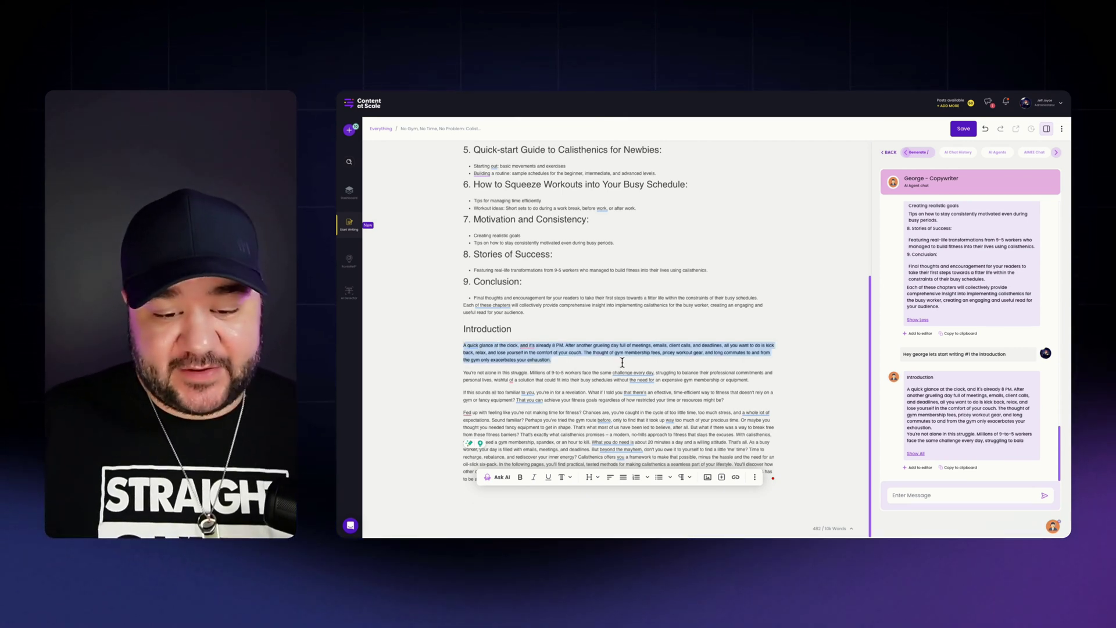
pyautogui.click(500, 370)
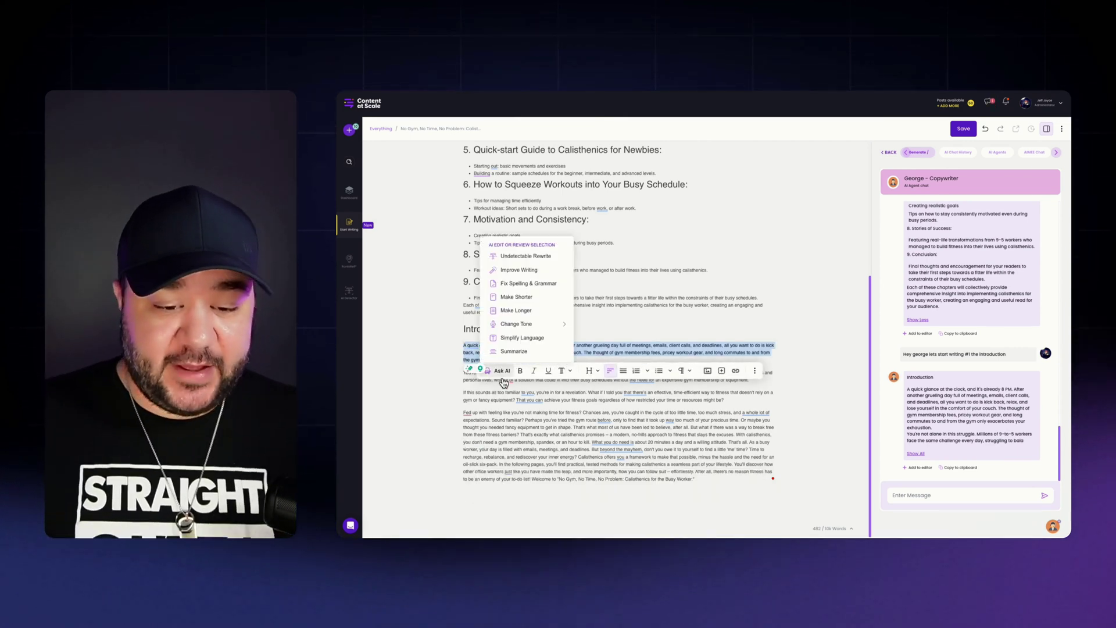
pyautogui.click(540, 303)
pyautogui.click(677, 358)
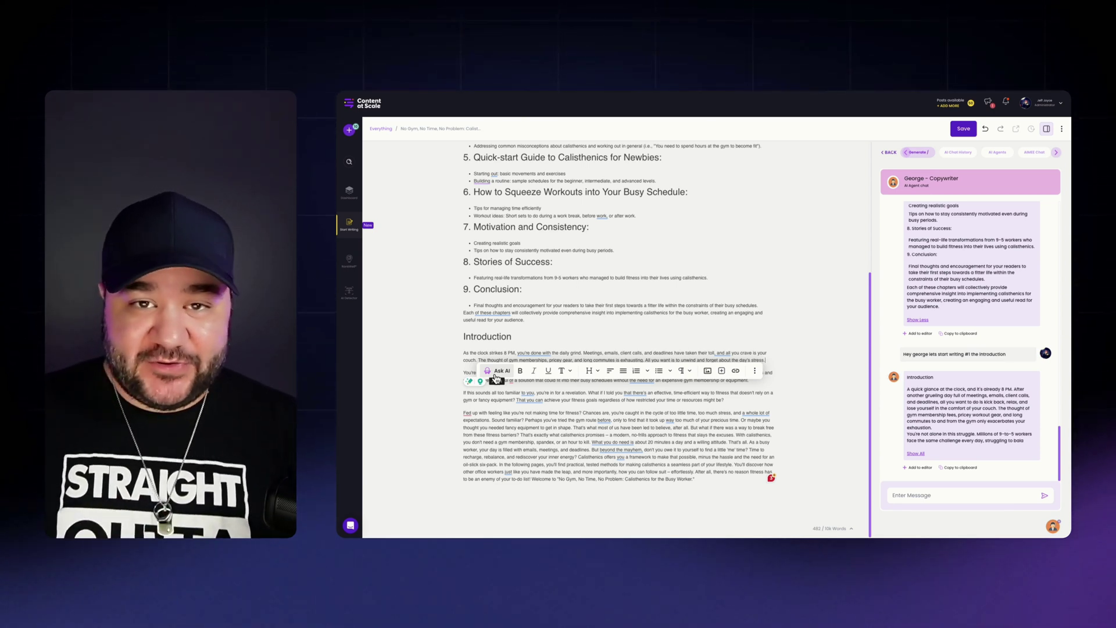
pyautogui.click(793, 310)
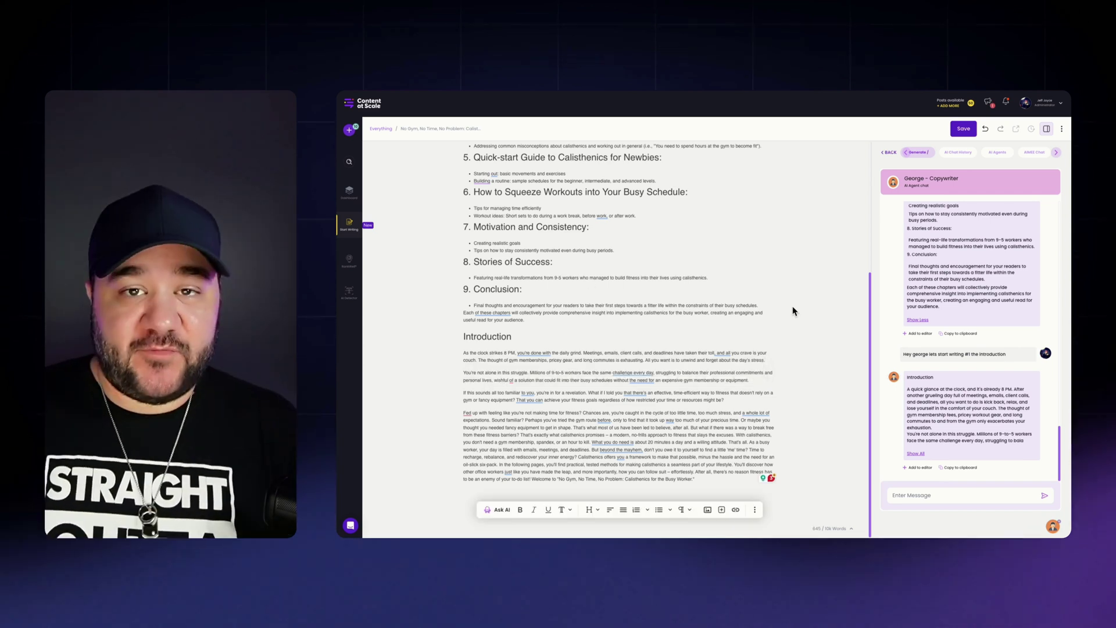
pyautogui.click(965, 129)
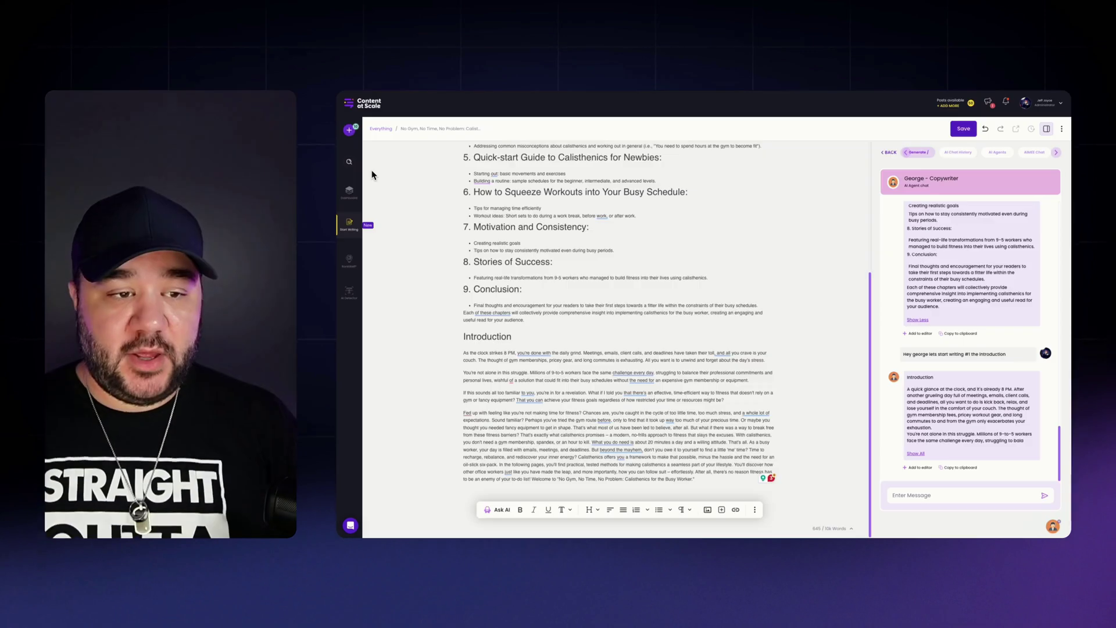
pyautogui.click(810, 227)
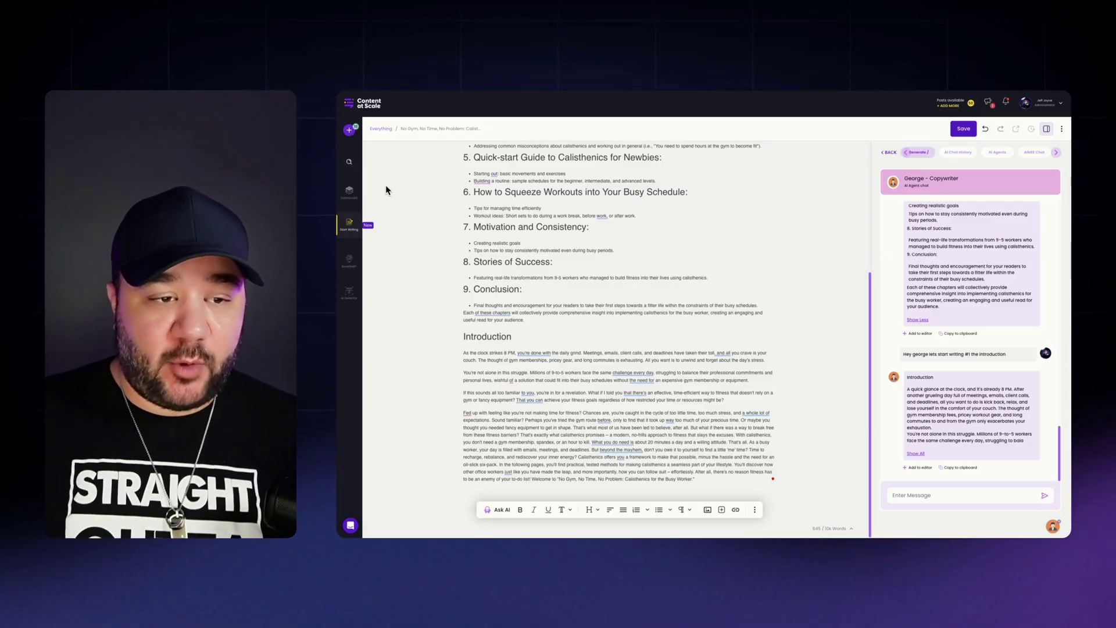
# Search content and open the 'From Desk to Dumbbells' e-book from the Recent list
pyautogui.click(350, 167)
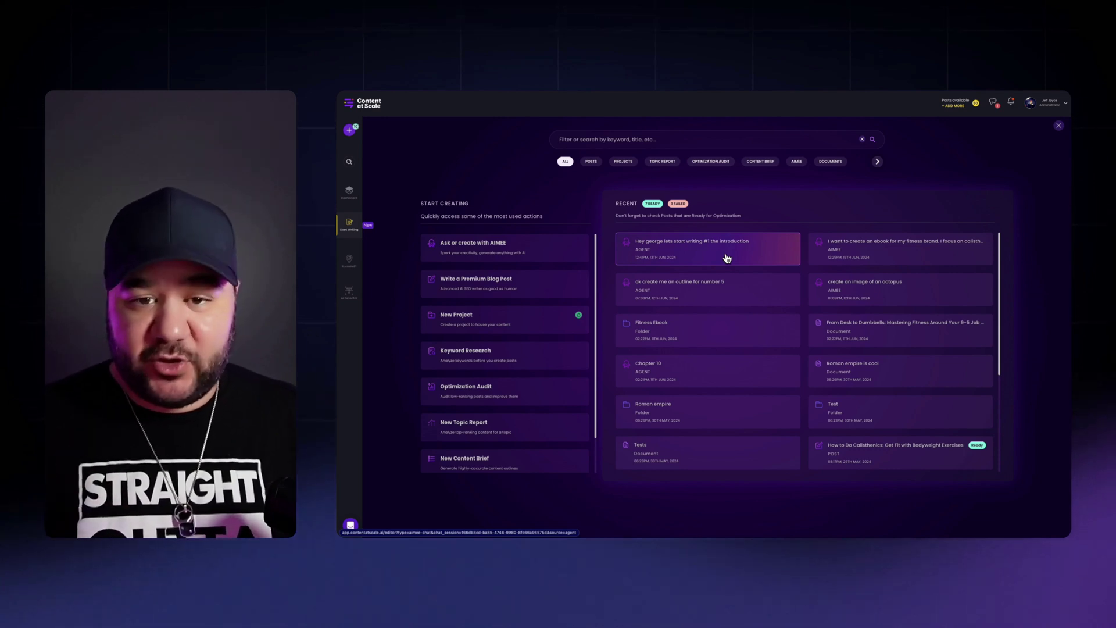
pyautogui.click(587, 140)
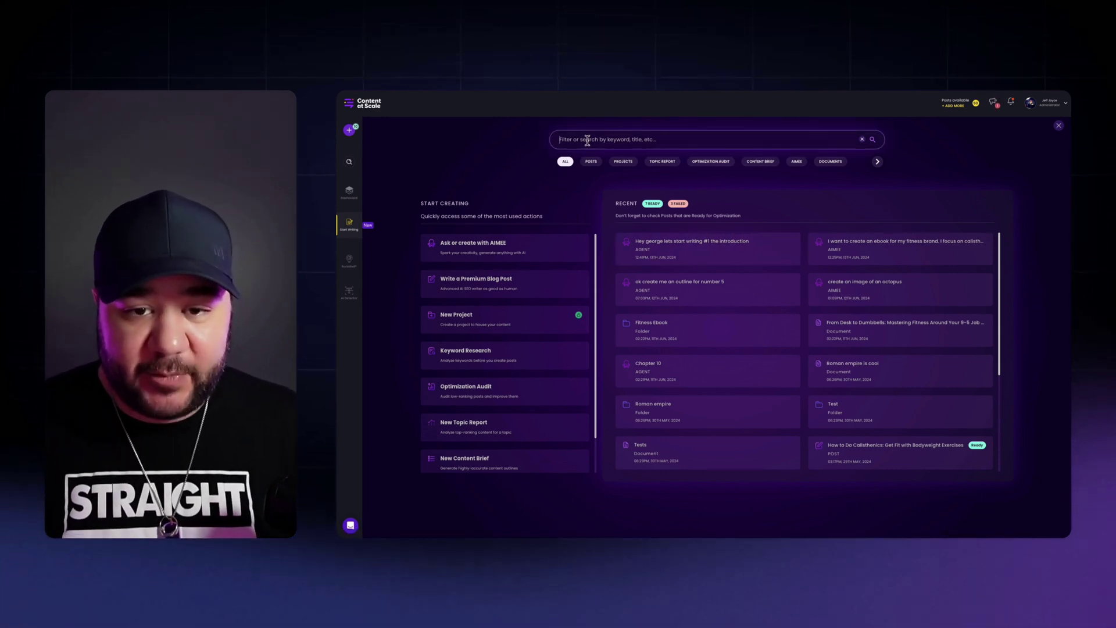
pyautogui.click(889, 343)
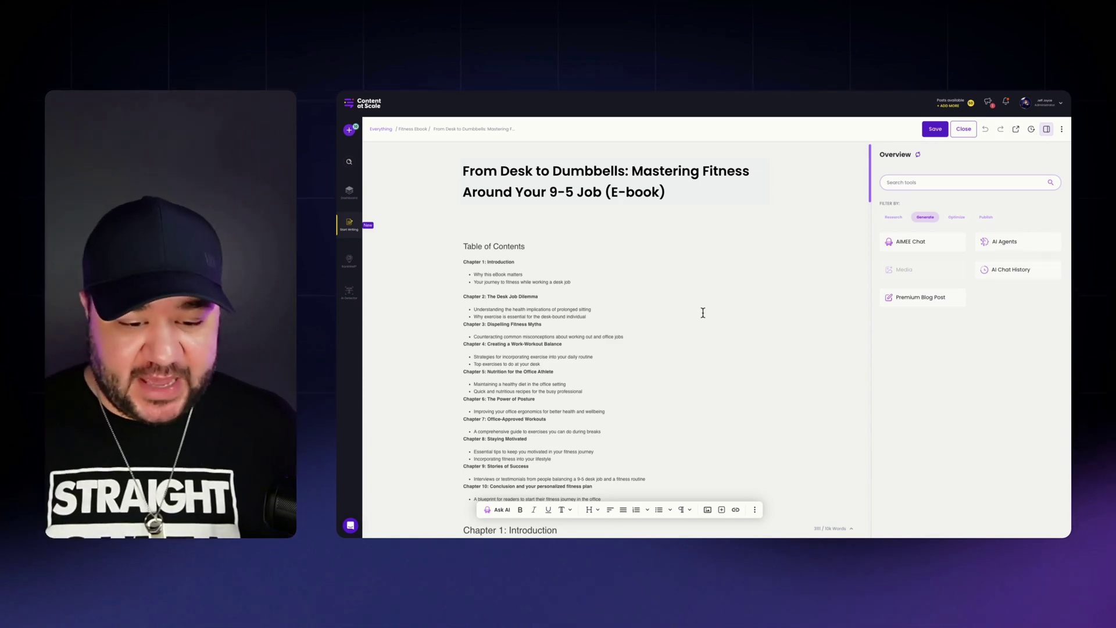
pyautogui.scroll(-10, 702, 314)
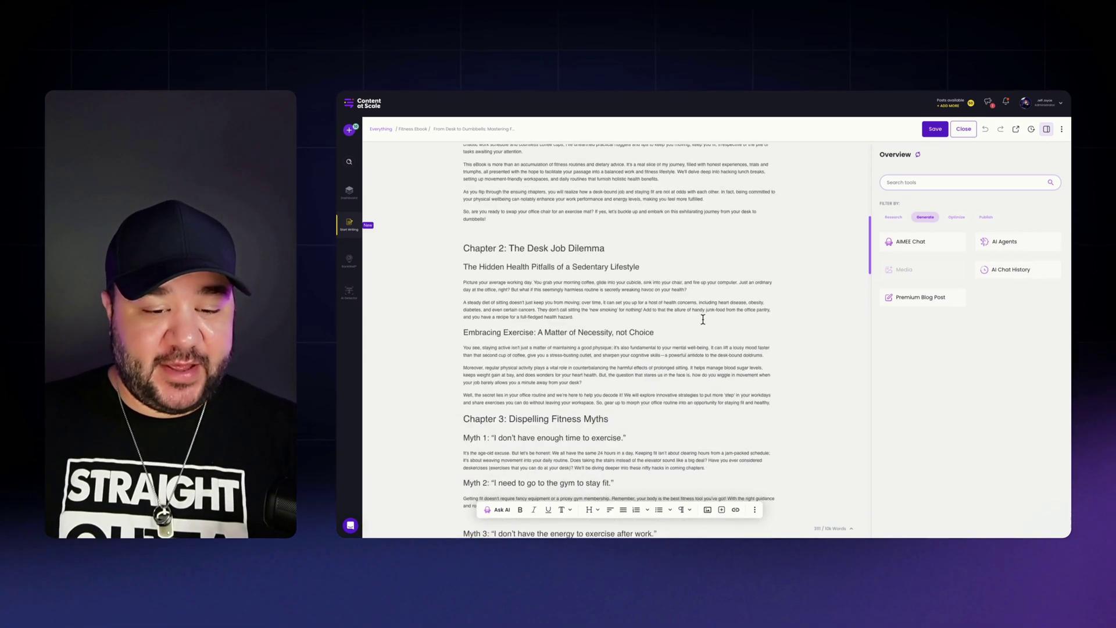
pyautogui.scroll(-4, 703, 319)
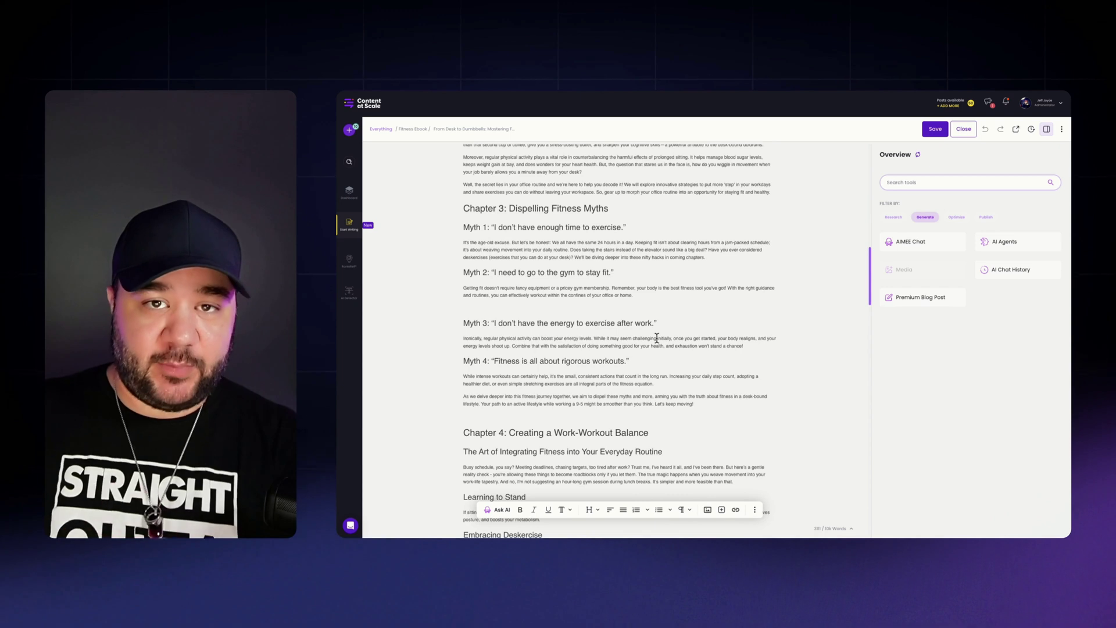
pyautogui.scroll(-1, 657, 338)
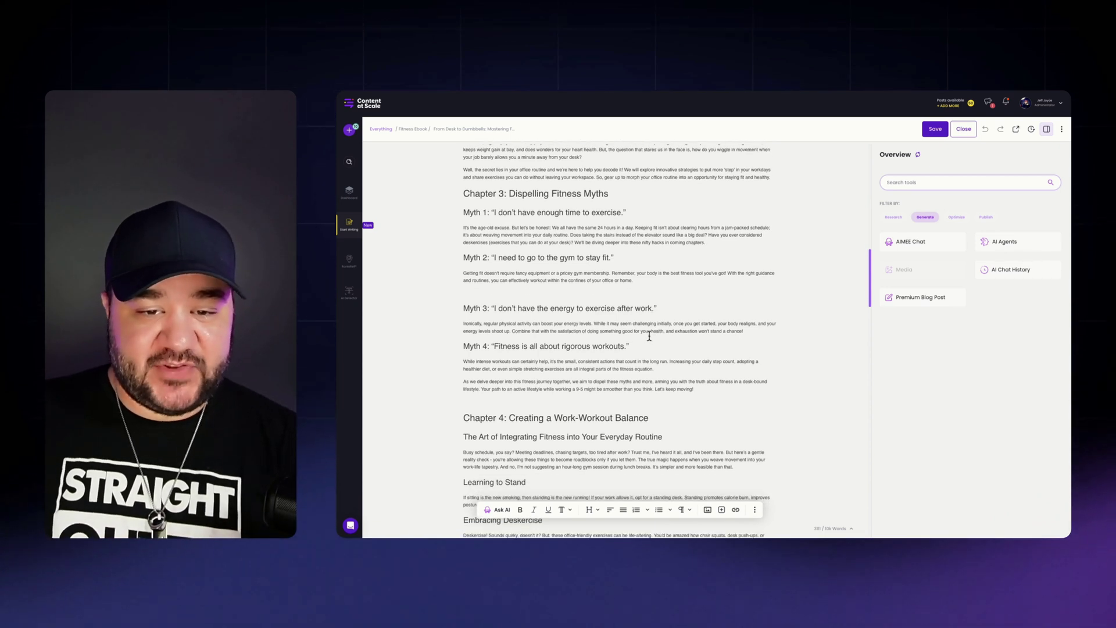
pyautogui.scroll(-1, 649, 336)
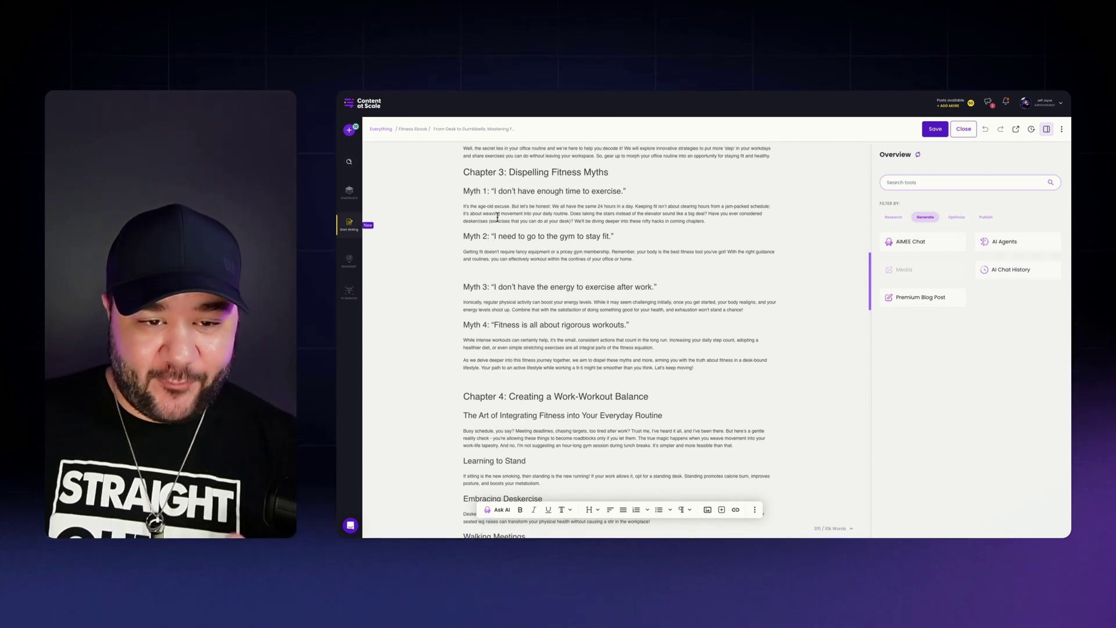
pyautogui.scroll(-20, 511, 302)
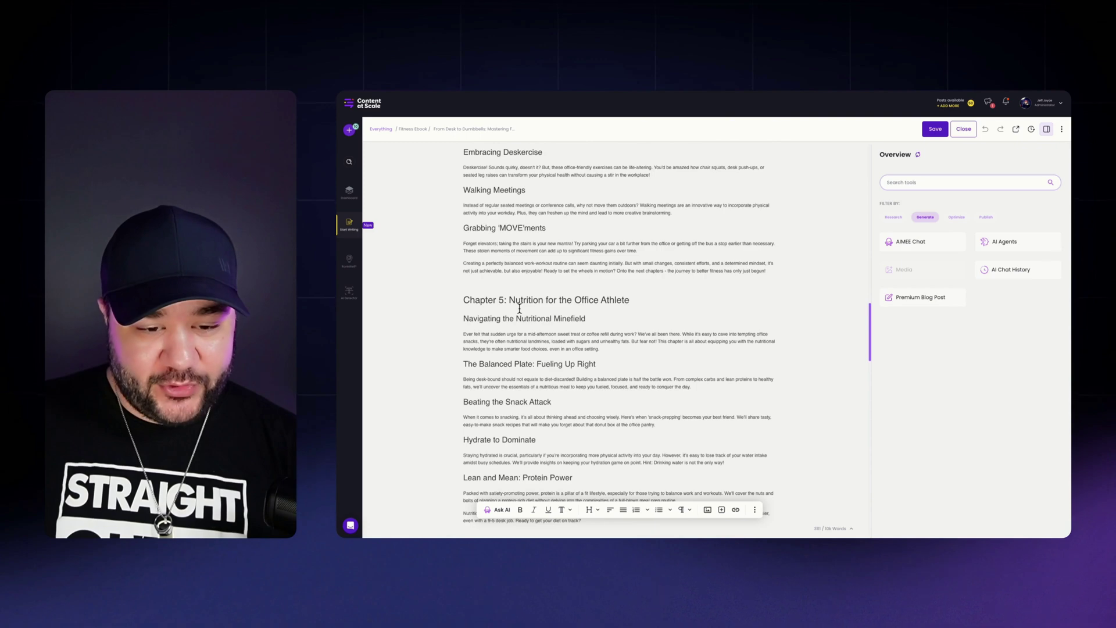
pyautogui.scroll(-15, 520, 308)
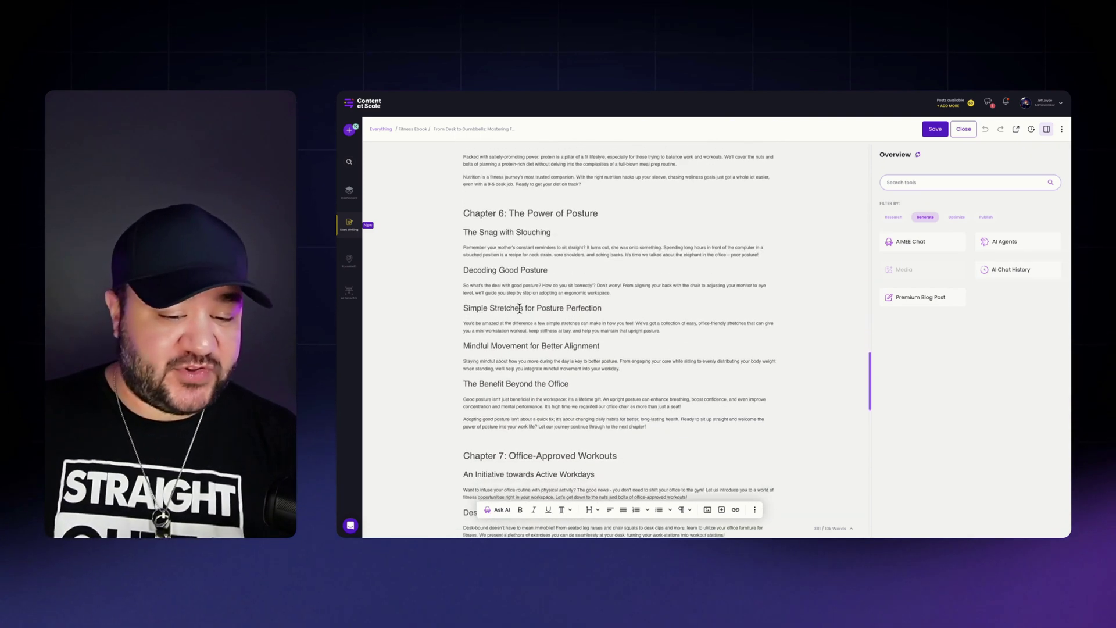
pyautogui.scroll(-8, 520, 308)
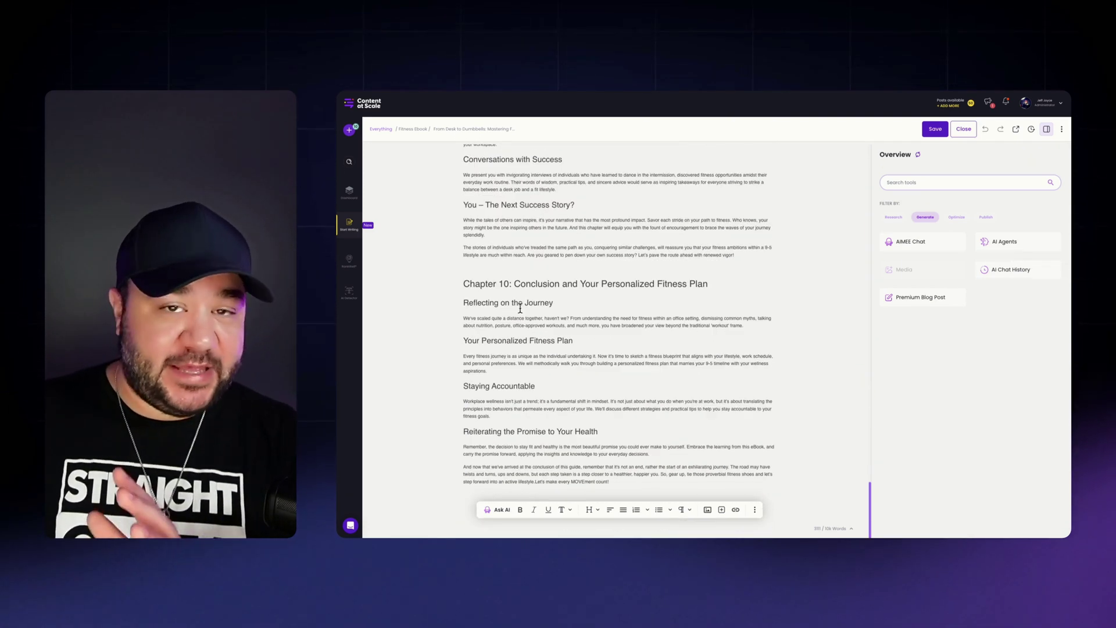
pyautogui.scroll(-1, 520, 308)
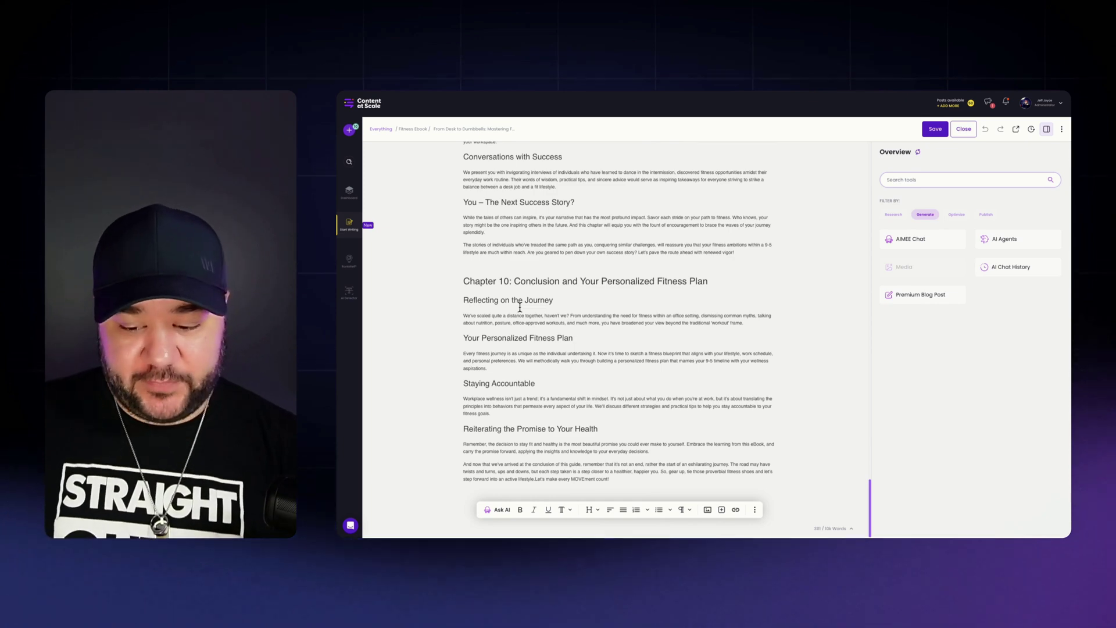
pyautogui.scroll(20, 520, 307)
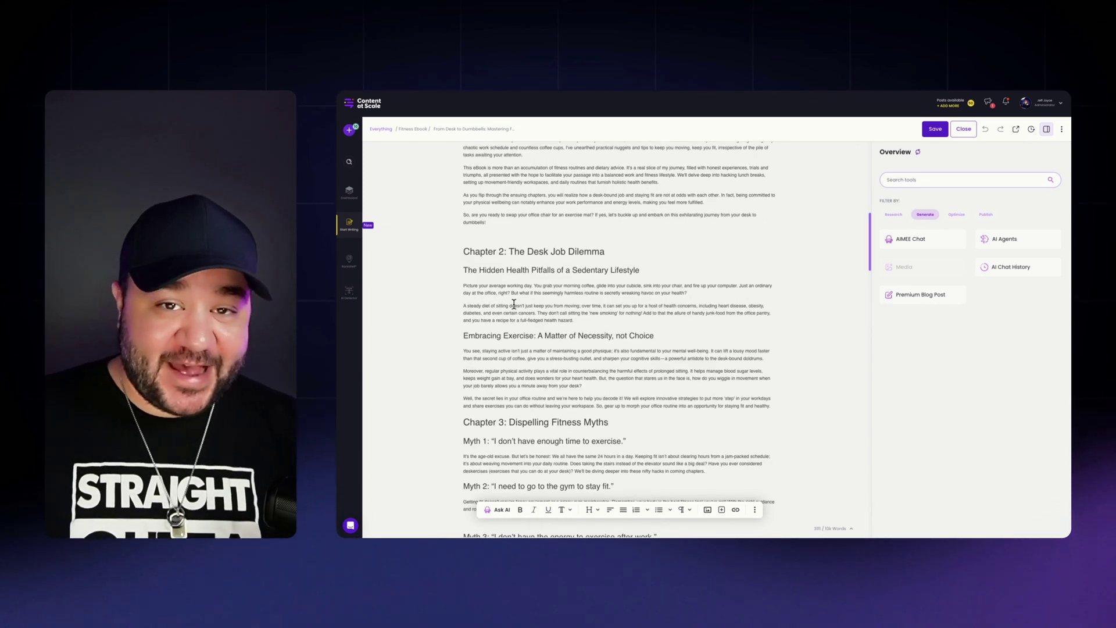